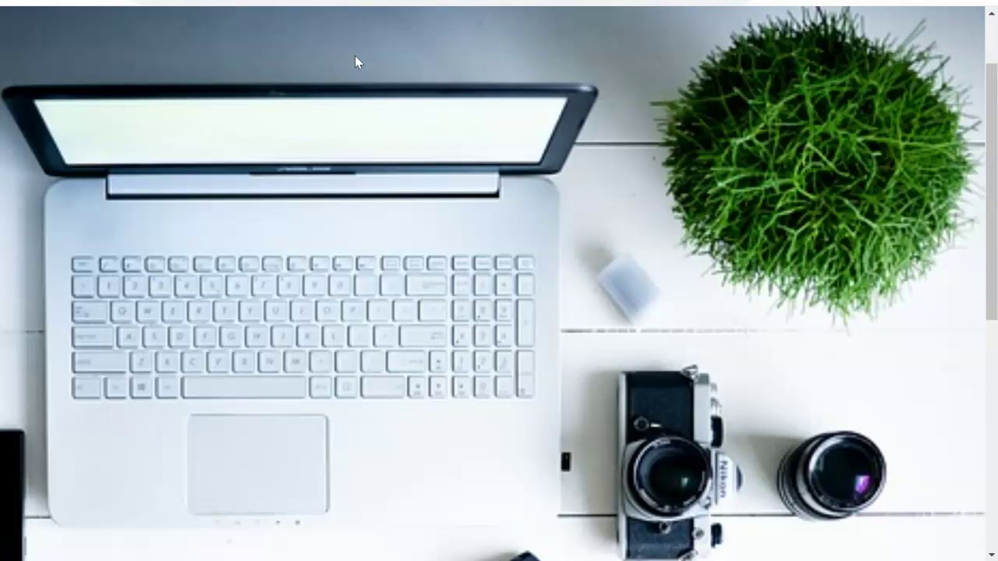
- Review the one-day, one-week and one-month relative performance of the market sectors on Finviz
click(213, 26)
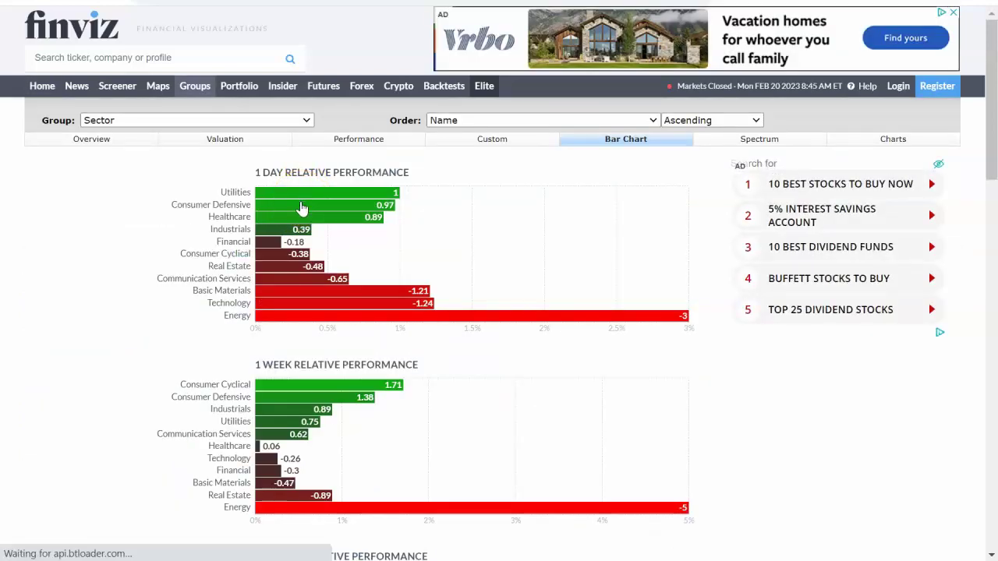
scroll(261, 246, down, 2)
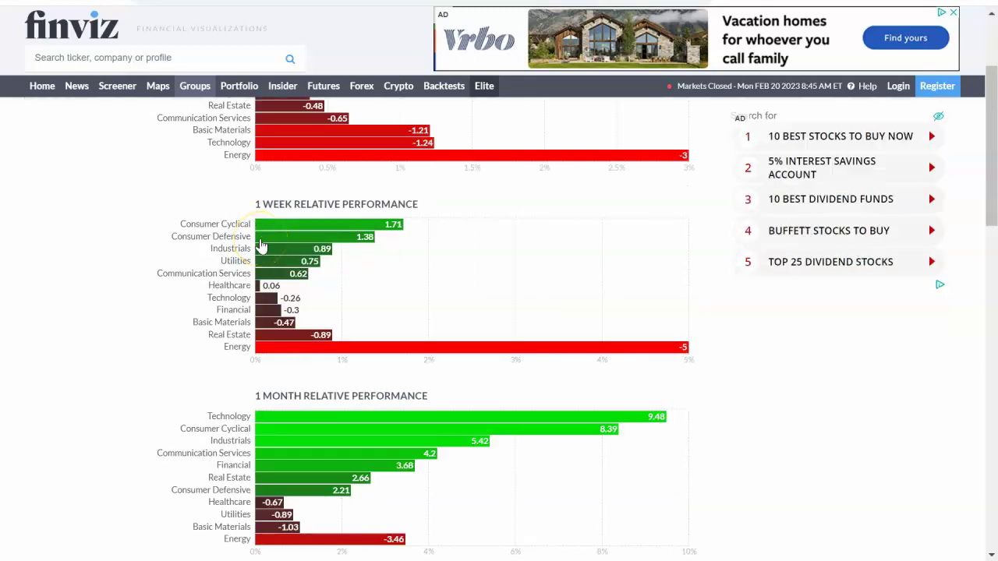
scroll(305, 433, down, 1)
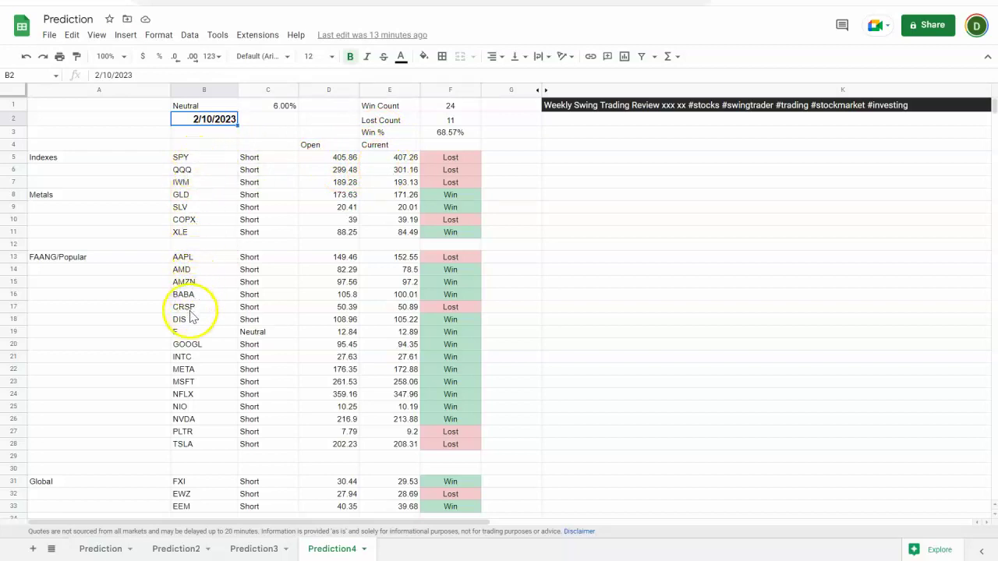
- Switch to the Prediction spreadsheet in Google Sheets and examine the 2/10/2023 calls with their open prices, current prices and results
scroll(196, 366, down, 4)
scroll(198, 356, up, 4)
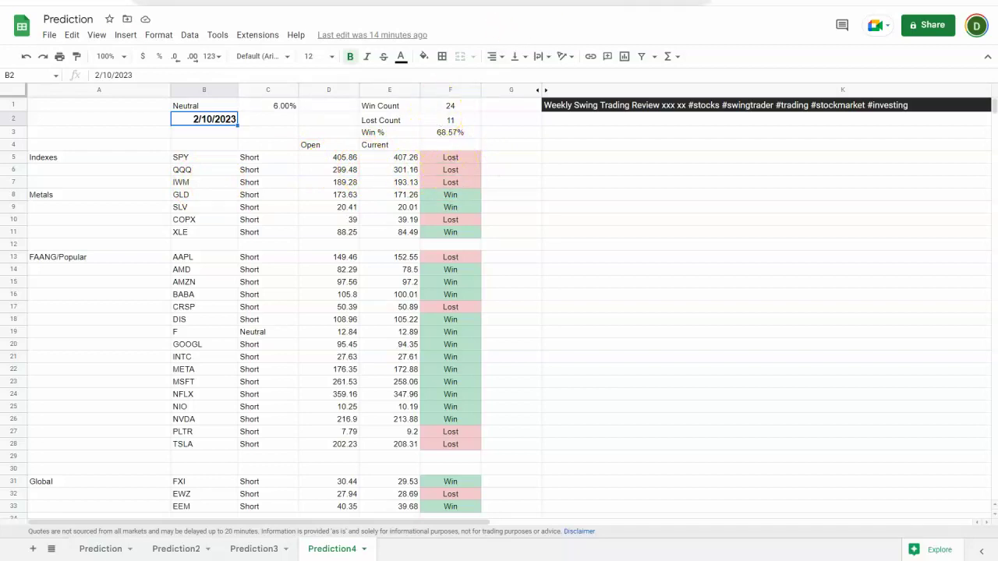
key(ctrl+Tab)
mouse_move(352, 224)
mouse_down()
mouse_move(428, 164)
mouse_move(497, 187)
mouse_move(484, 184)
mouse_up()
mouse_move(606, 221)
mouse_down()
mouse_move(683, 150)
mouse_move(683, 159)
mouse_move(713, 167)
mouse_move(675, 163)
mouse_move(711, 171)
mouse_up()
mouse_move(842, 222)
mouse_down()
mouse_move(899, 151)
mouse_move(929, 181)
mouse_move(945, 180)
mouse_up()
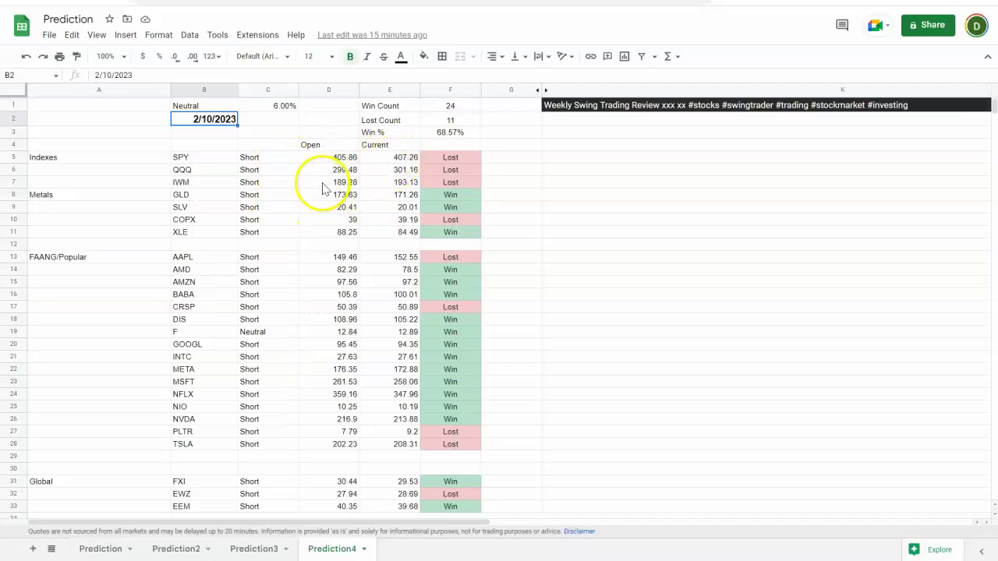
click(292, 158)
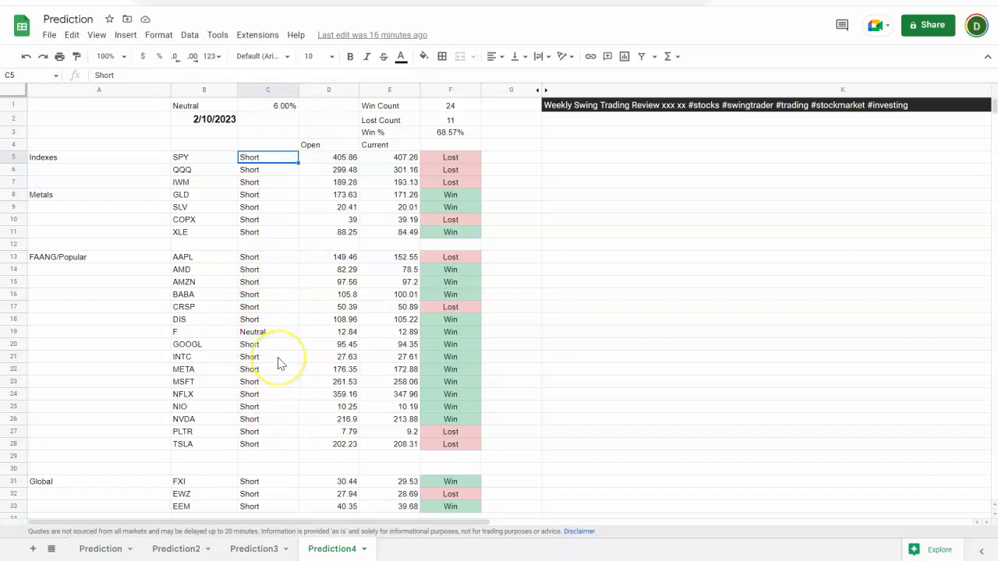
key(ctrl+z)
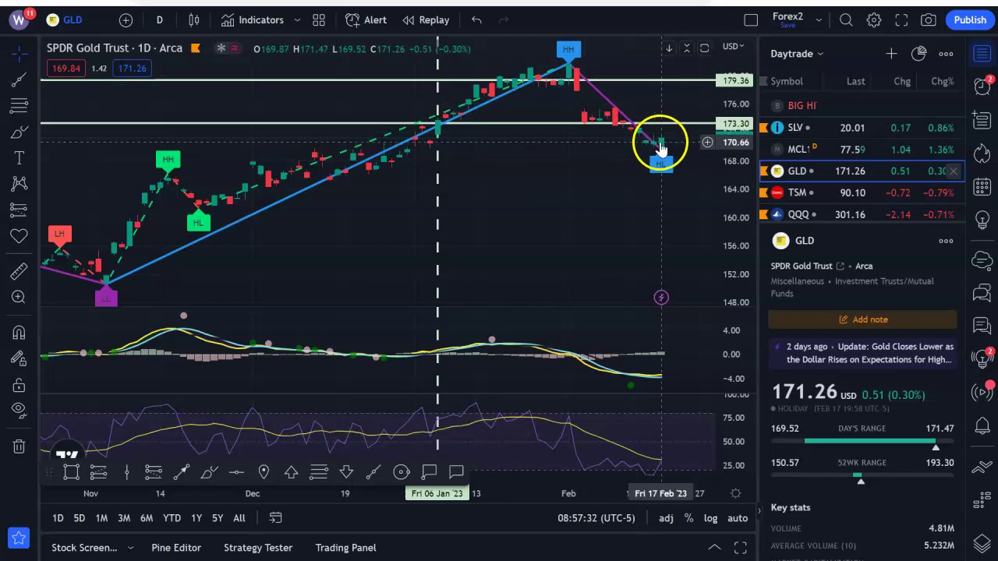
- In TradingView, lower GLD's bottom horizontal line to 169.64 and add a horizontal line near 19.63 on the SLV chart
drag(630, 124, 631, 150)
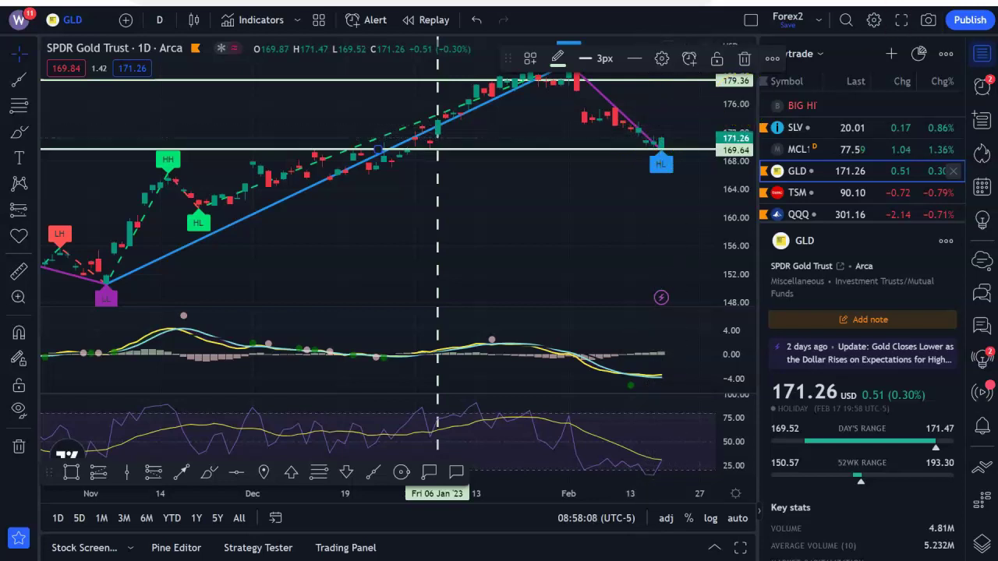
click(803, 127)
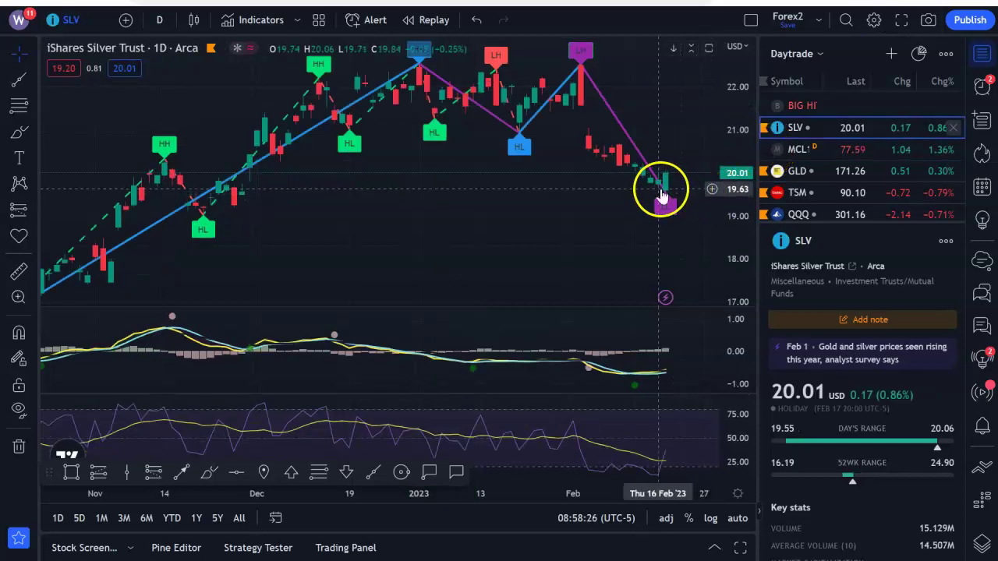
key(alt+h)
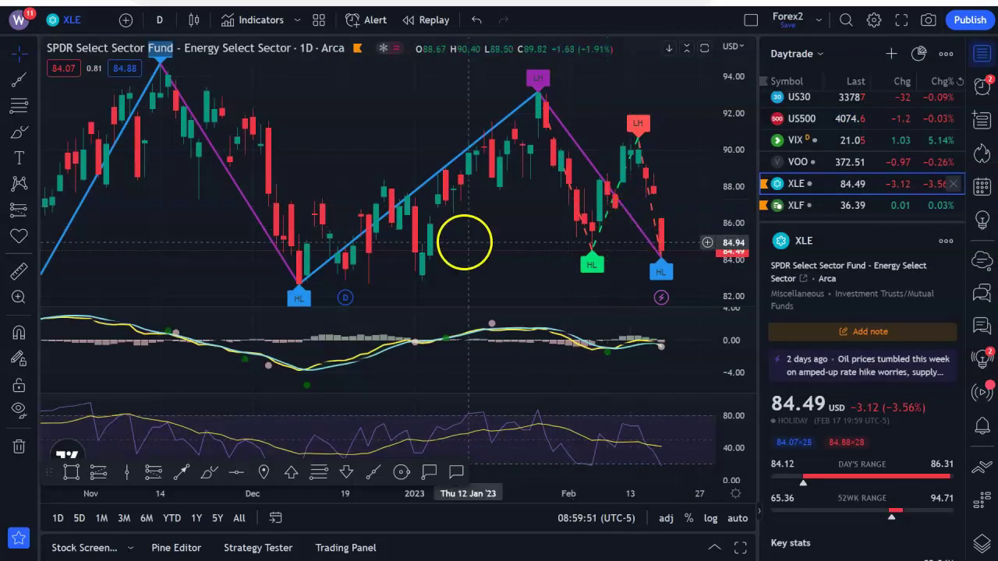
- Add a horizontal line to the XLE daily chart and position it at 84.35
key(alt+h)
drag(553, 241, 552, 254)
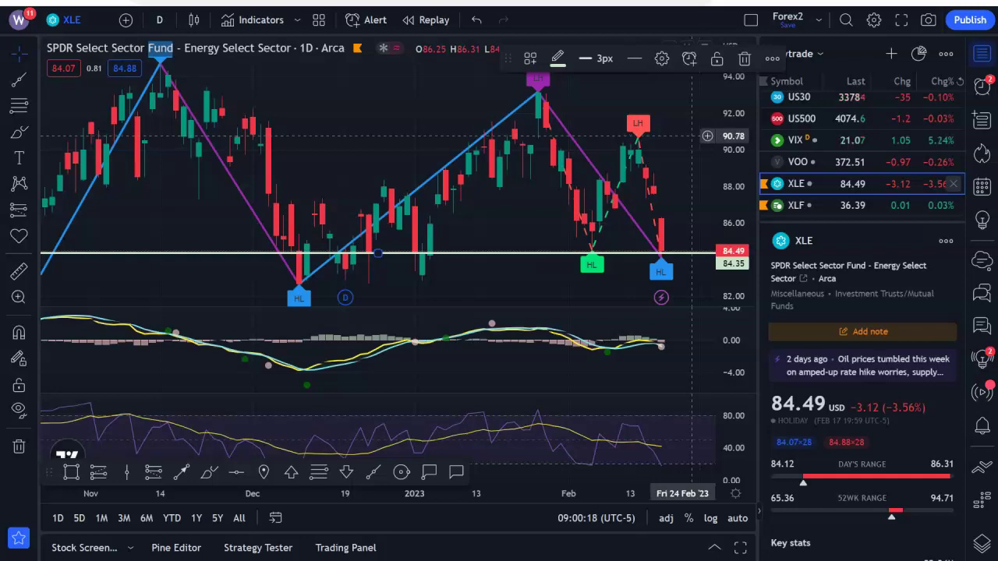
click(686, 141)
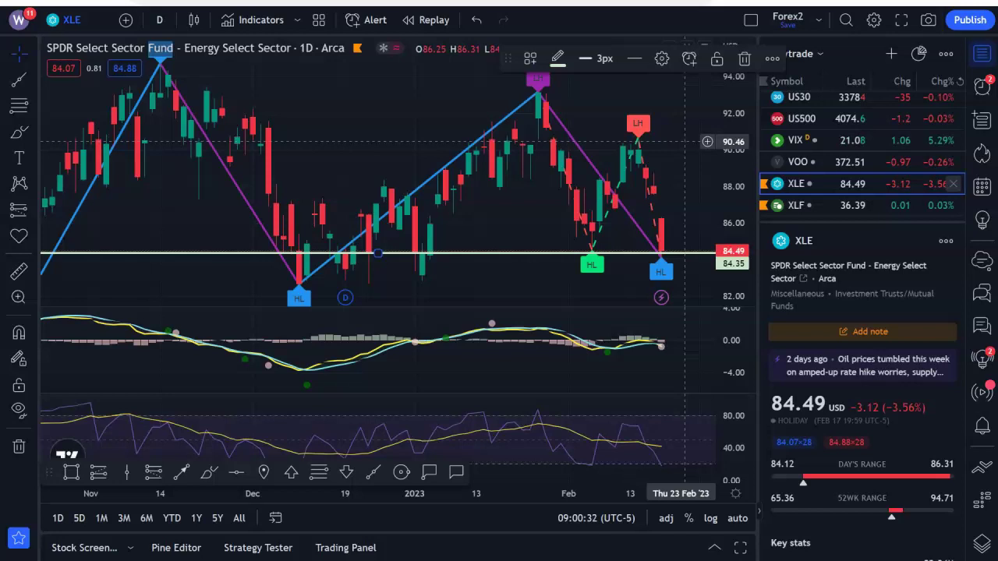
click(639, 143)
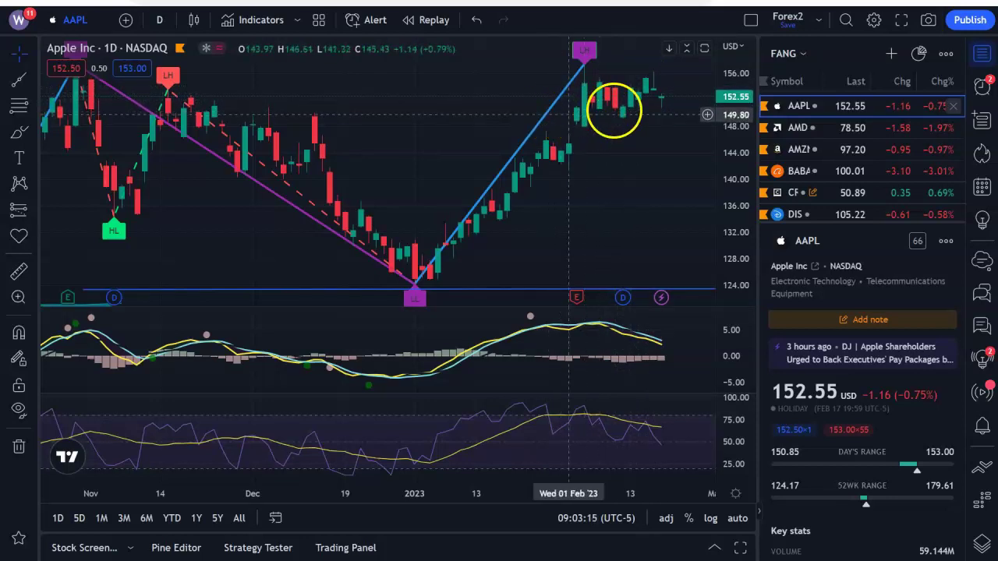
- Review the daily charts of AMD, AMZN and BABA from the FANG watchlist
key(Down)
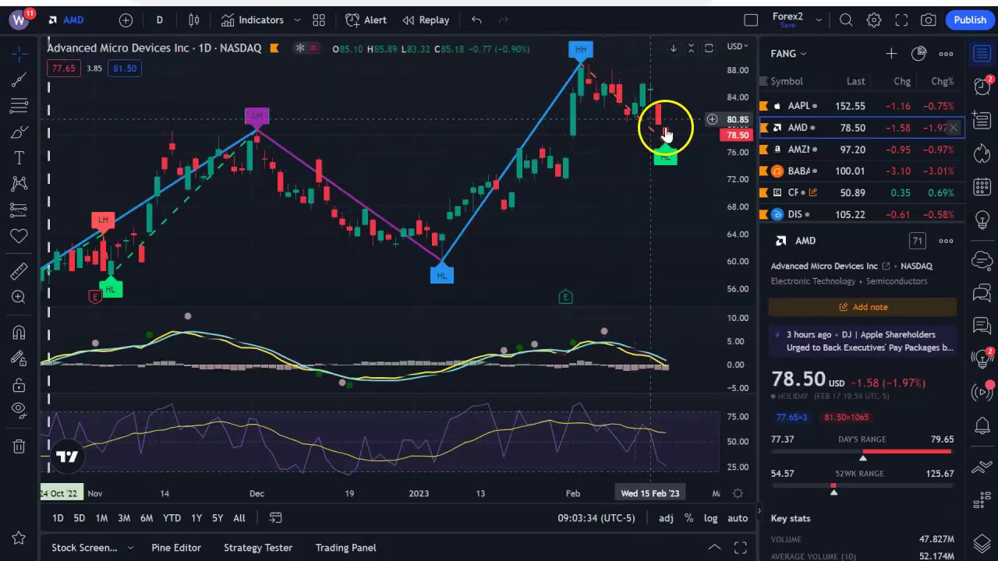
click(823, 147)
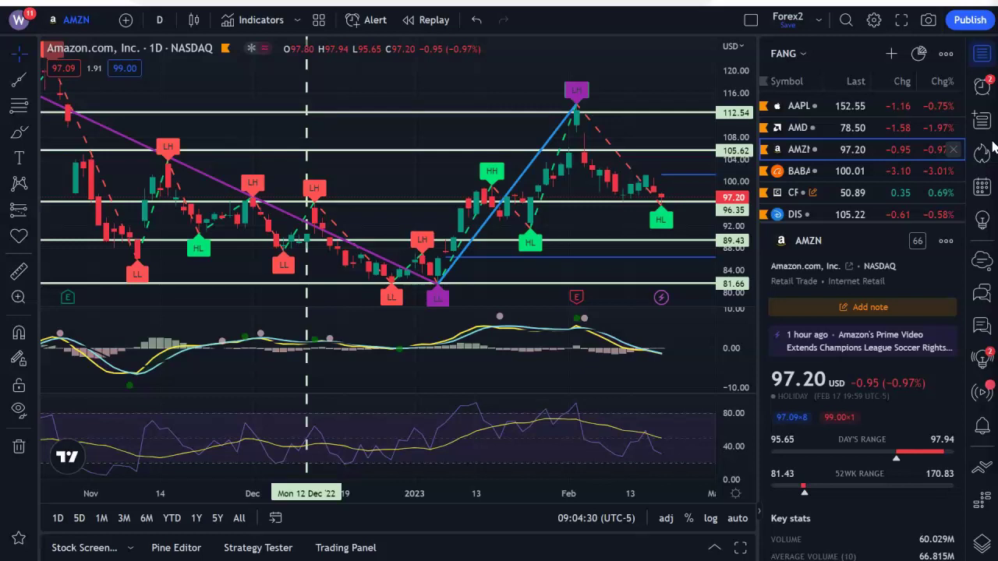
click(867, 169)
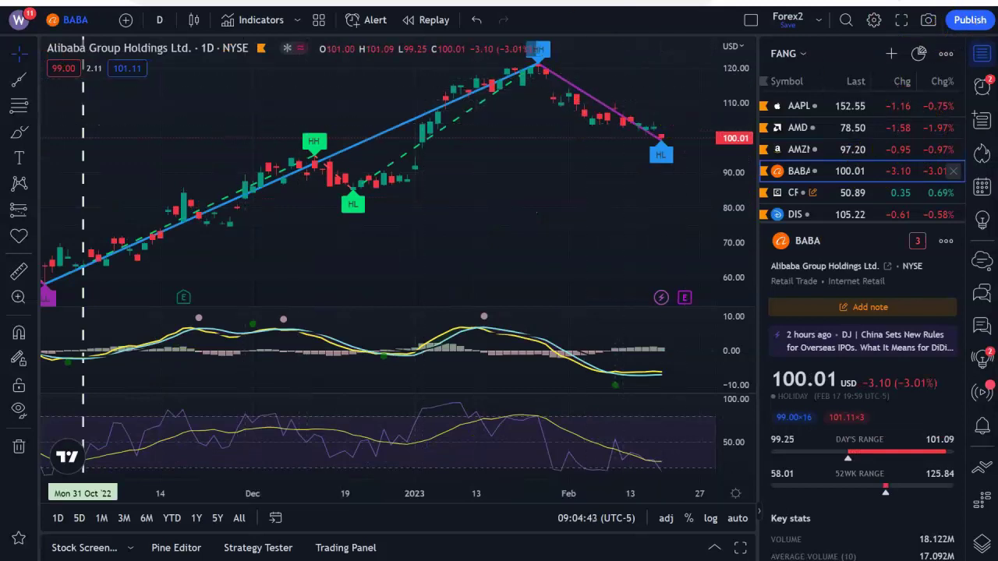
- Open the CRSP daily chart and place a horizontal line at 49.86 near the recent lows
key(Down)
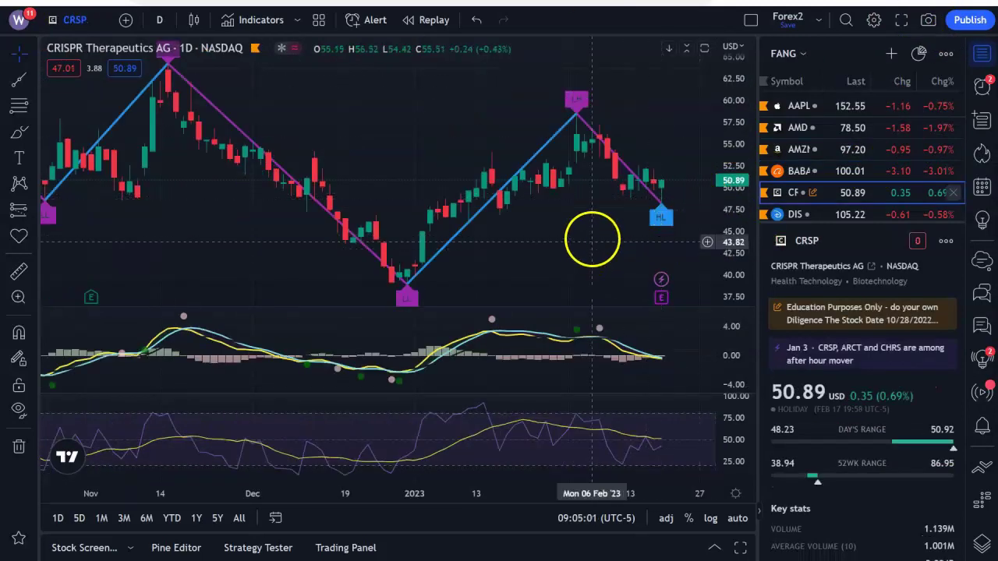
click(610, 181)
drag(610, 181, 610, 188)
scroll(886, 290, down, 2)
scroll(885, 295, up, 2)
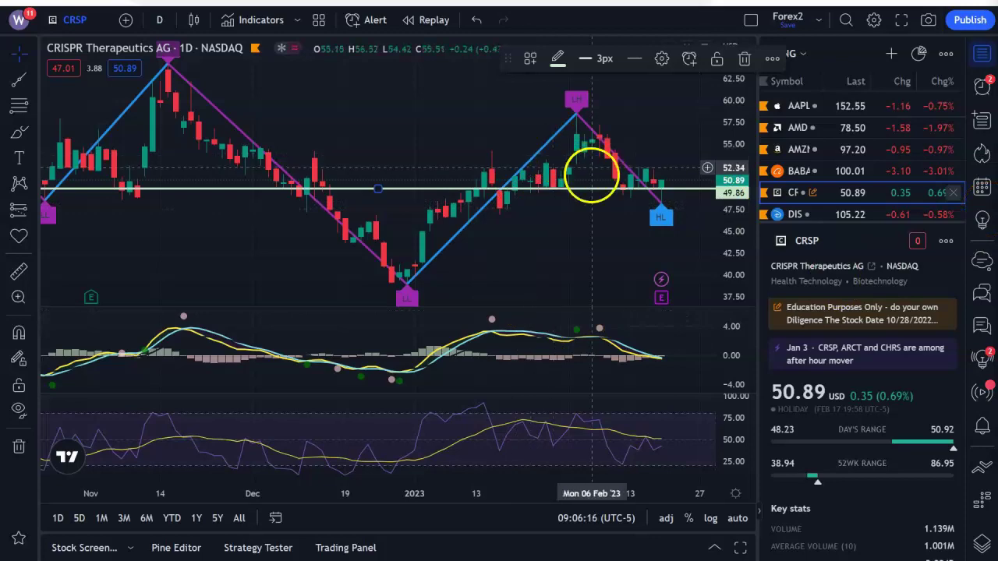
- Look up the symbol DIS and review its daily chart, followed by the F chart
click(81, 25)
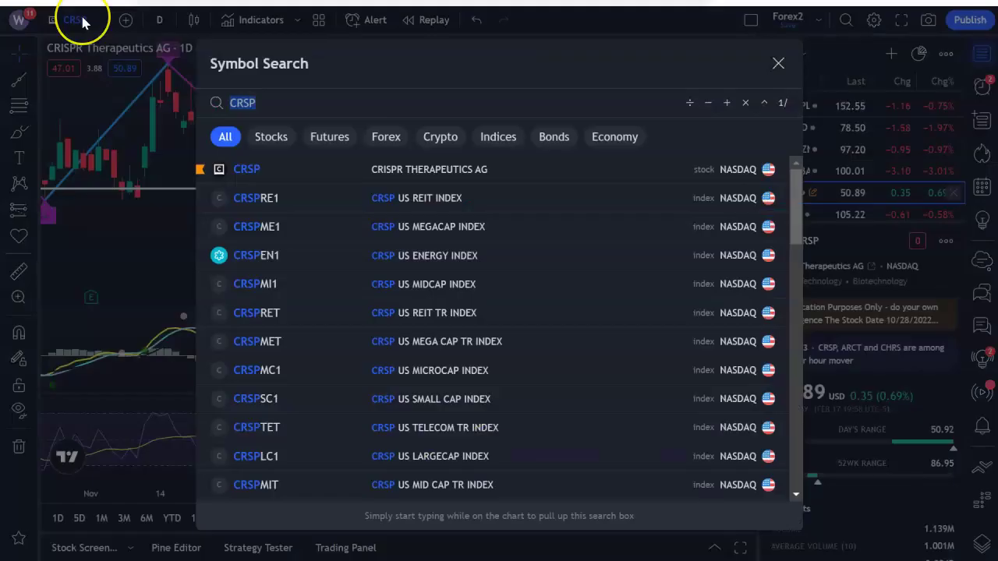
text(DIS)
key(Return)
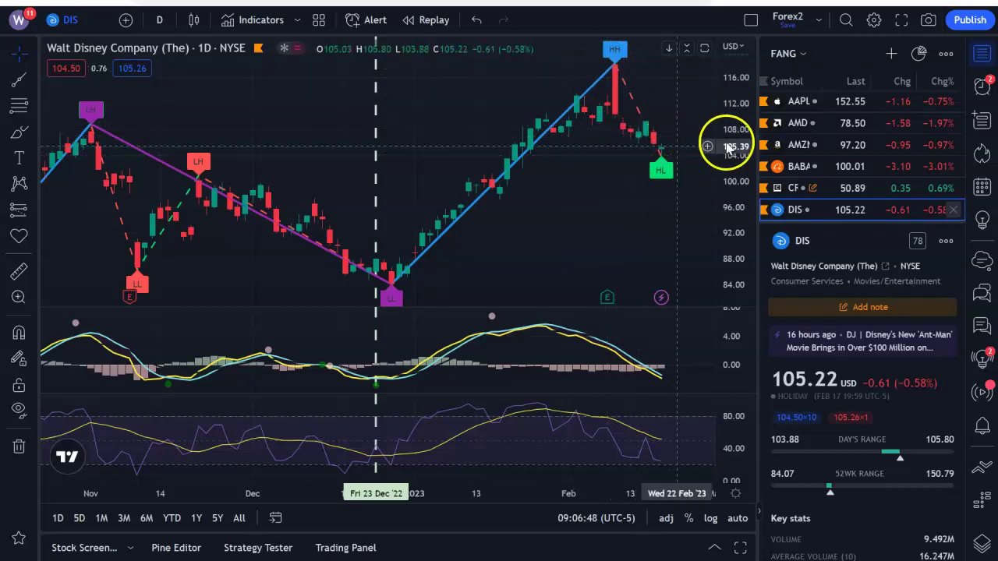
key(Down)
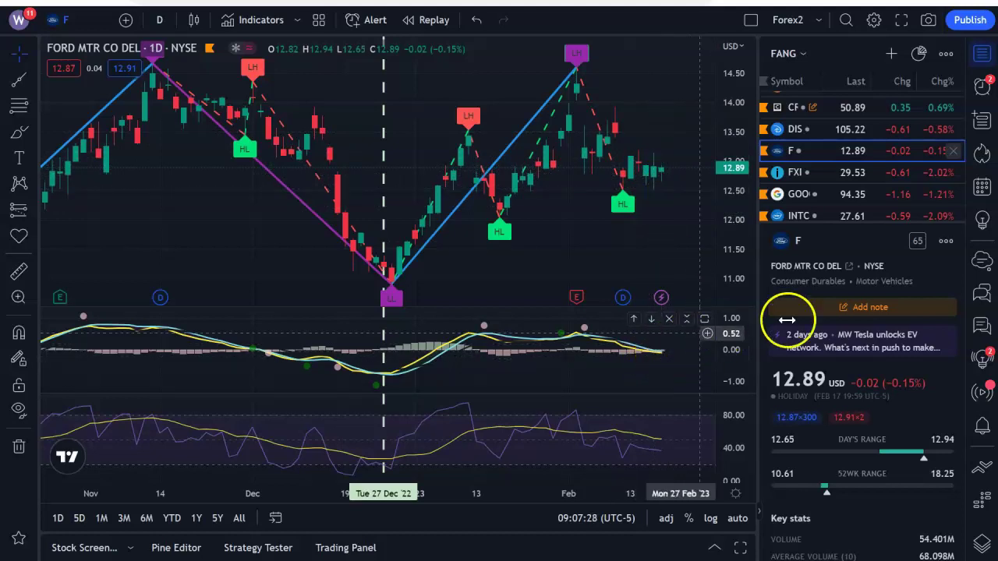
- On the GOOGL daily chart, add horizontal lines at 94.48 and 86.56 and compress the price scale
click(799, 195)
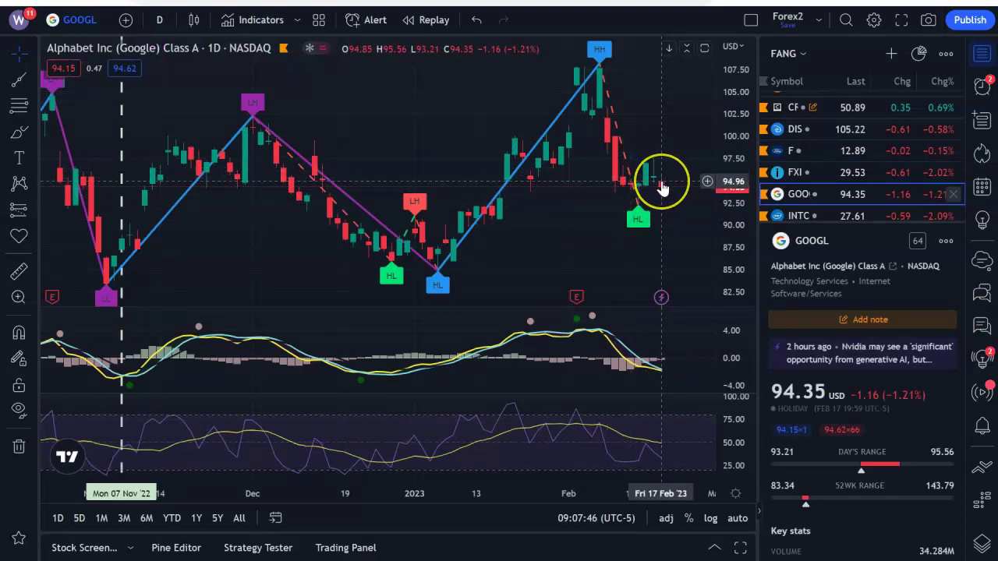
key(alt+h)
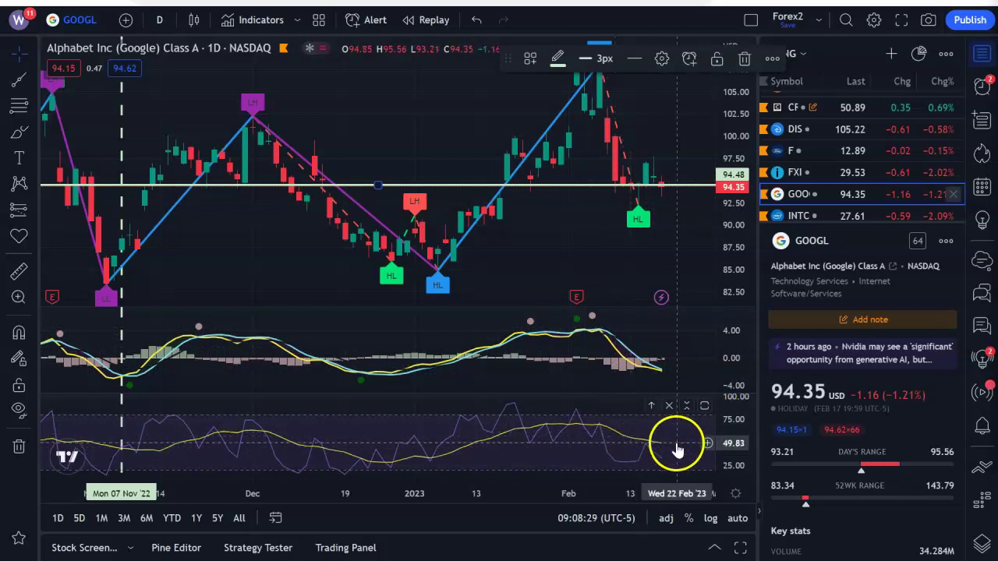
drag(721, 105, 729, 156)
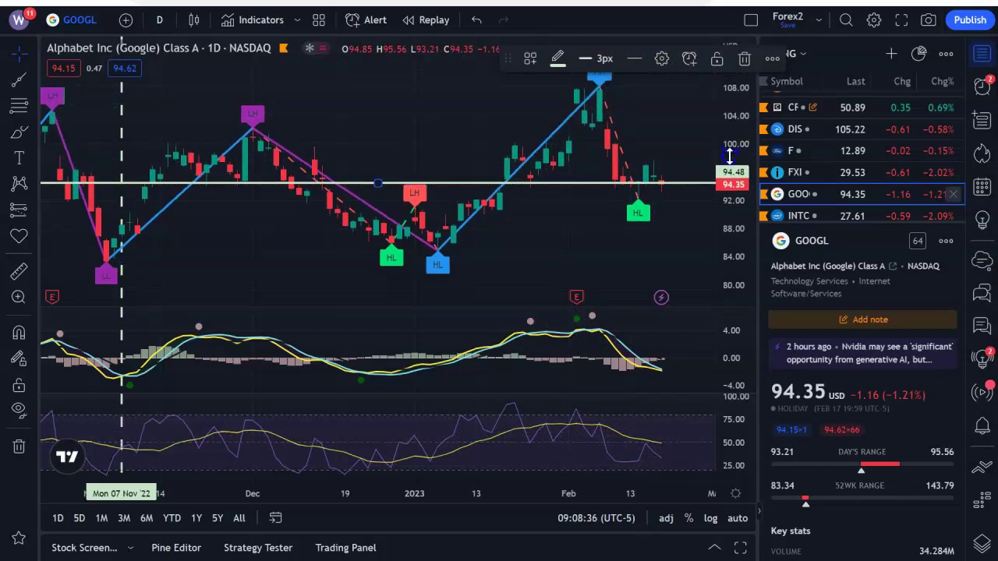
click(590, 89)
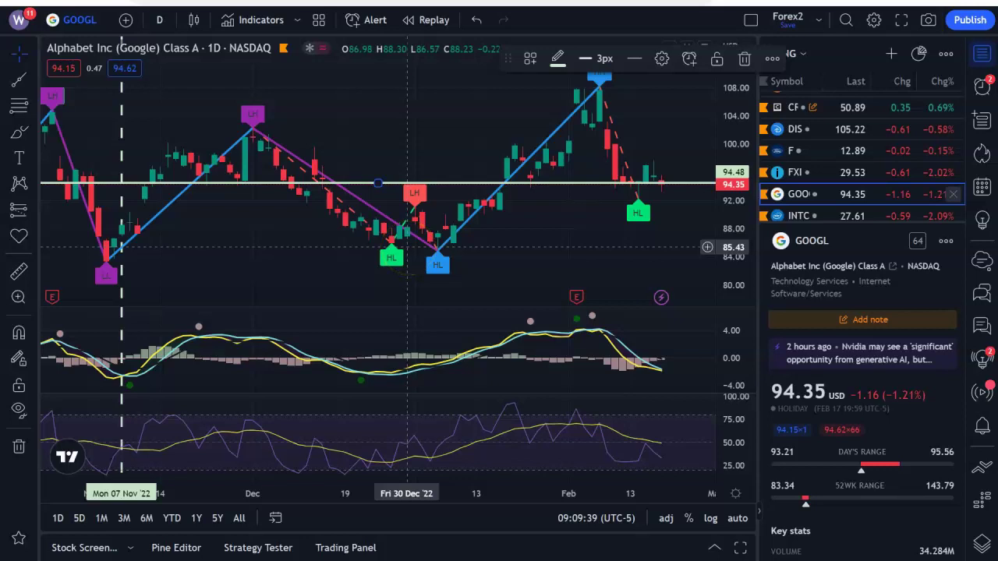
click(421, 239)
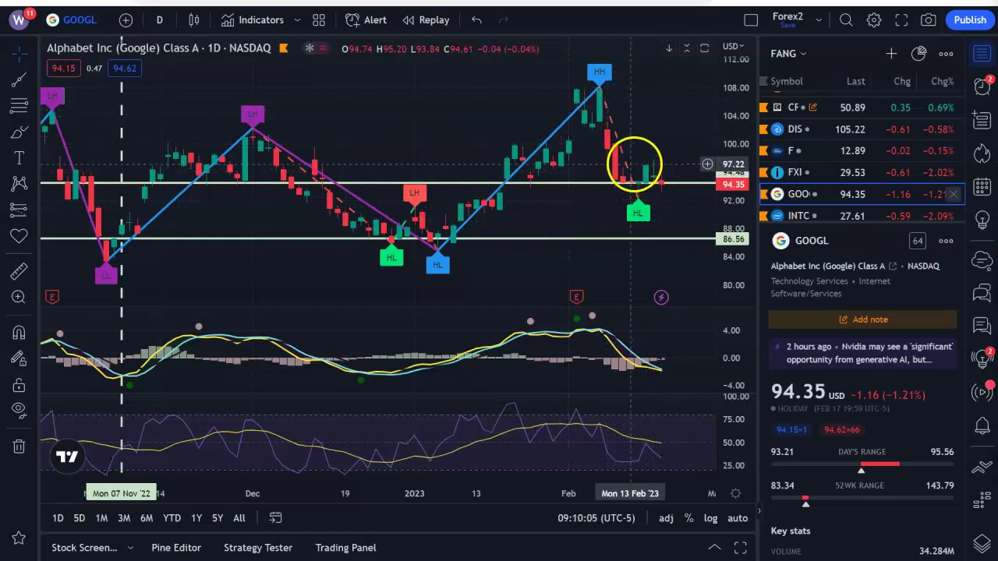
- Review the META, MSFT and NFLX daily charts from the watchlist
key(Down)
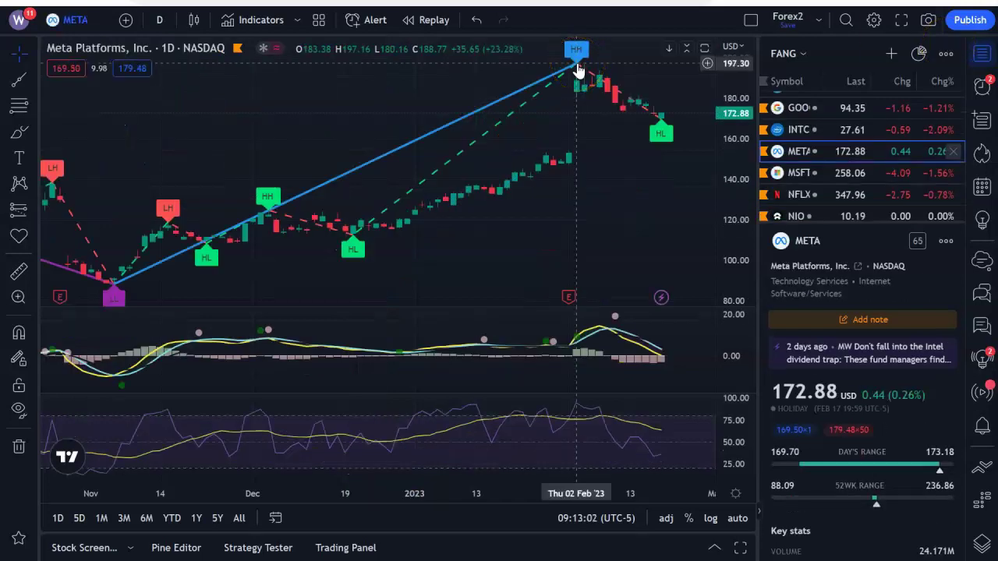
click(577, 78)
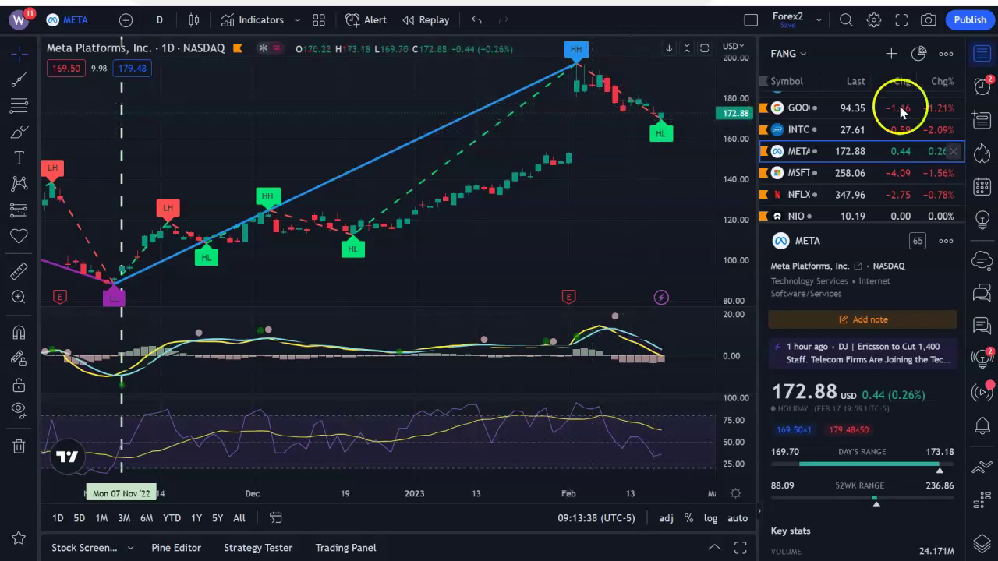
click(803, 173)
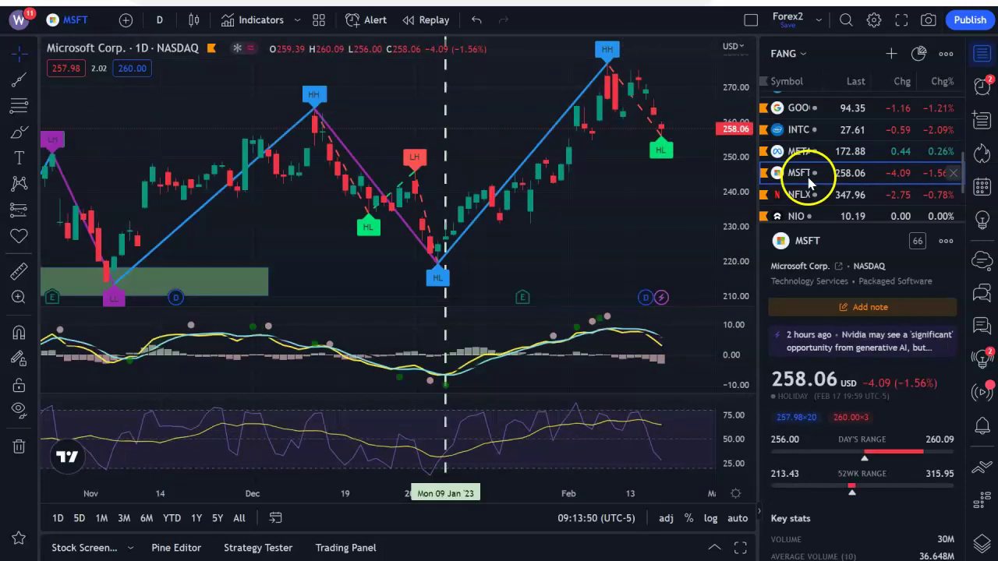
click(807, 194)
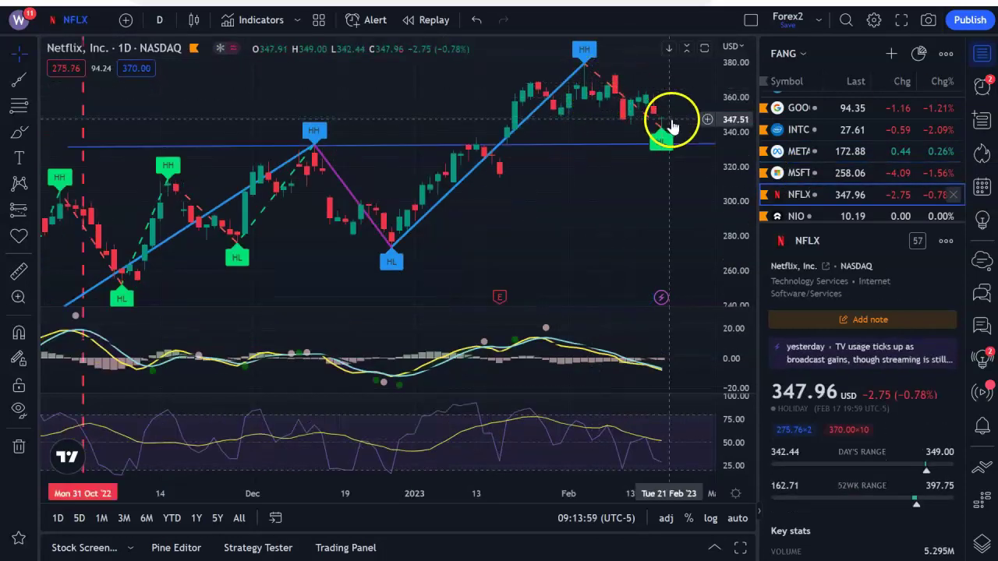
- Open the NIO daily chart and add a horizontal line at 10.10
click(795, 216)
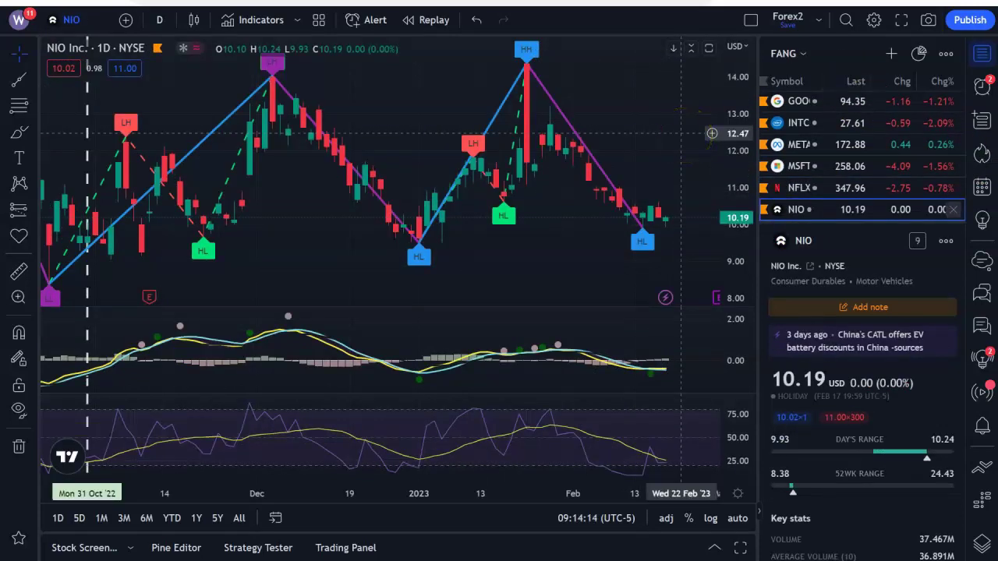
click(668, 228)
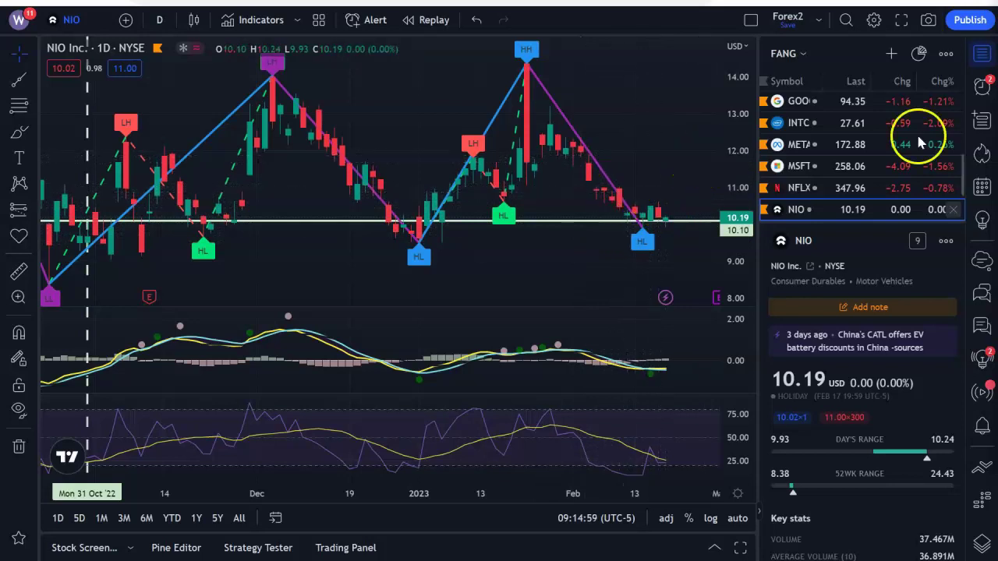
- Review the daily charts of NVDA, PLTR and TSLA at the end of the watchlist
scroll(853, 138, down, 3)
click(850, 162)
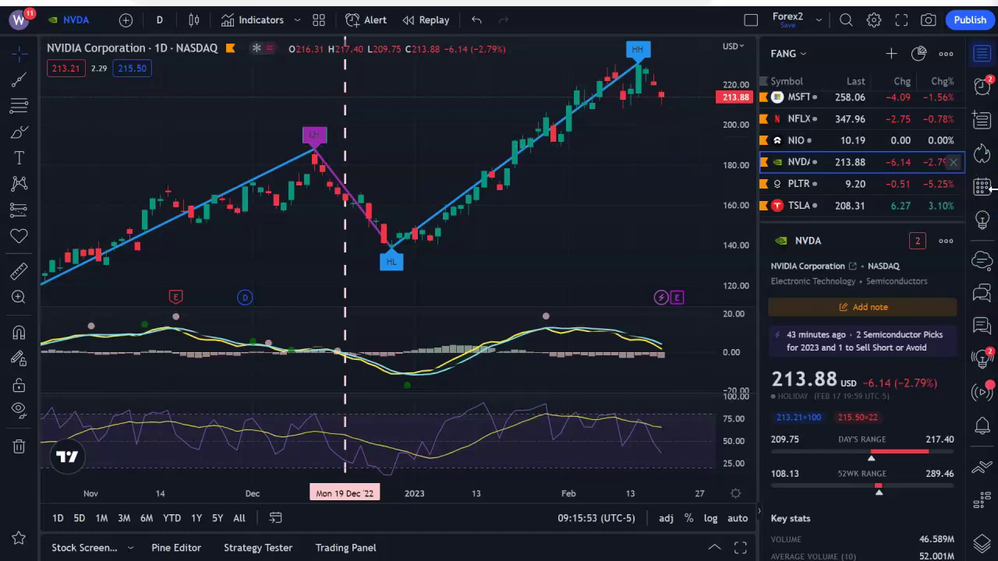
click(827, 187)
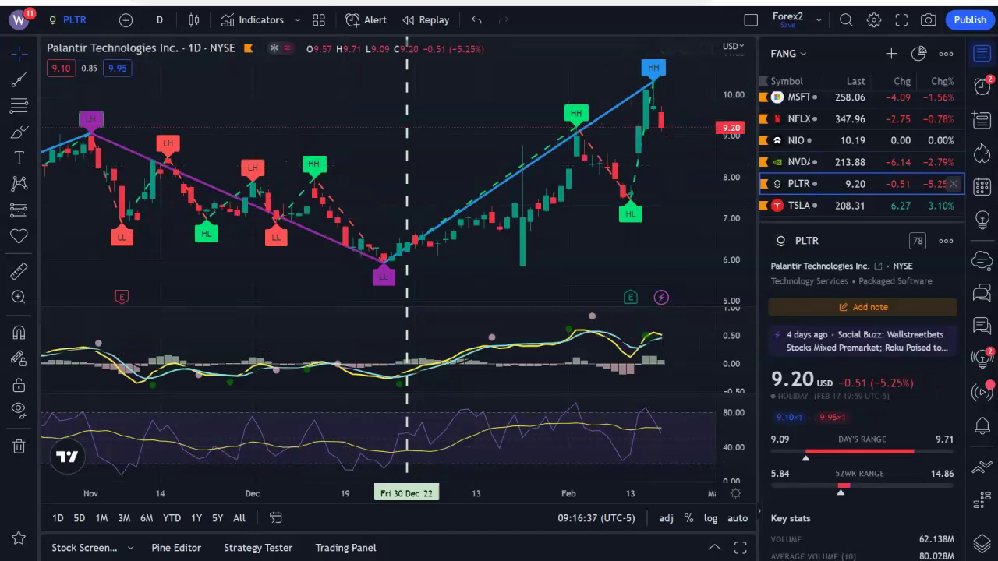
click(853, 205)
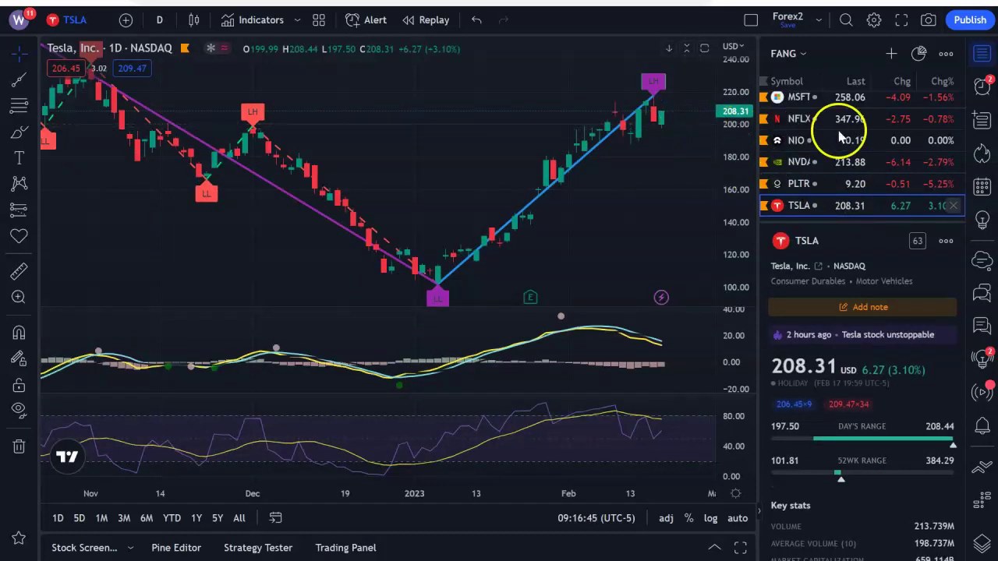
- Open the EWZ daily chart and raise its horizontal line to 30.34
click(614, 413)
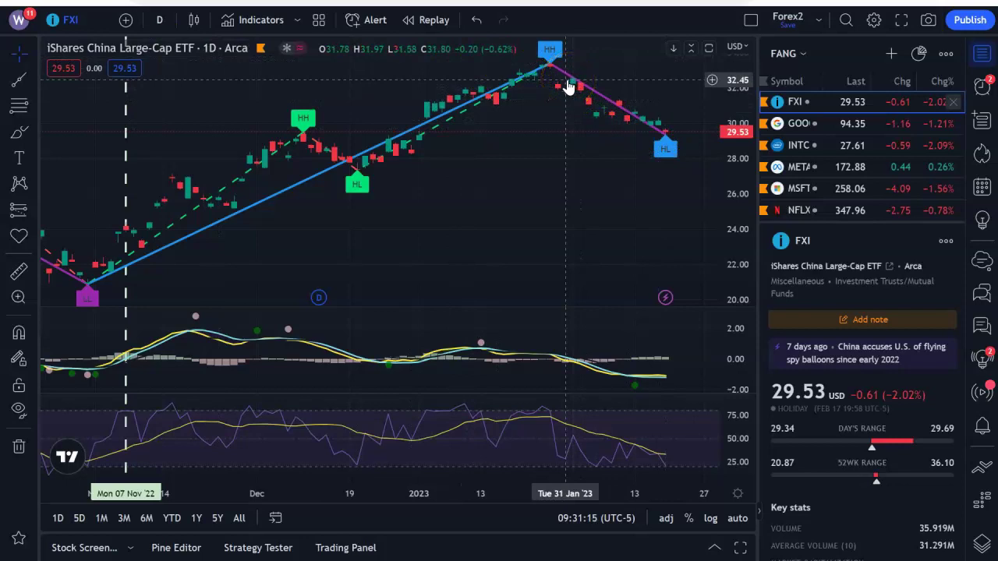
text(EWZ)
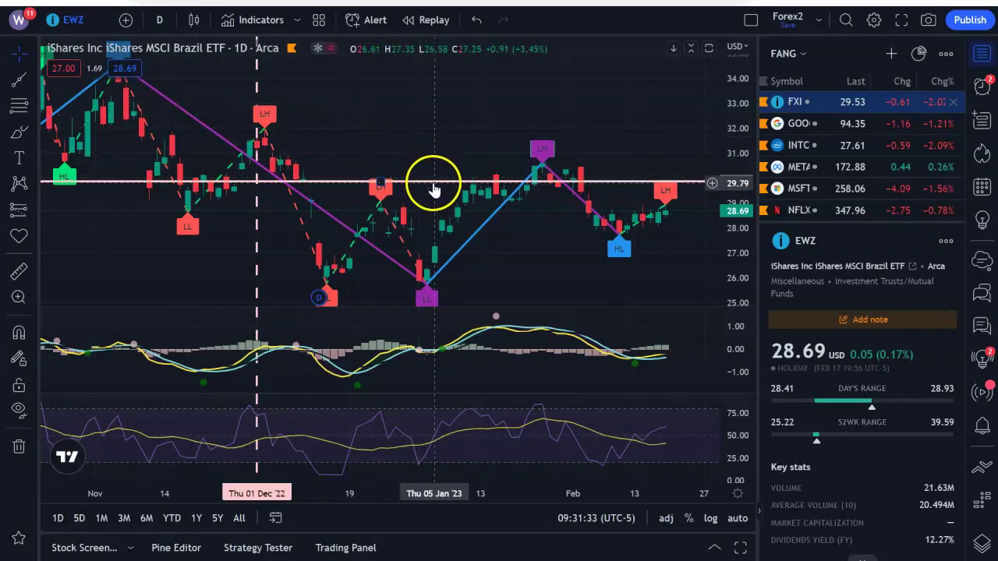
drag(434, 190, 434, 176)
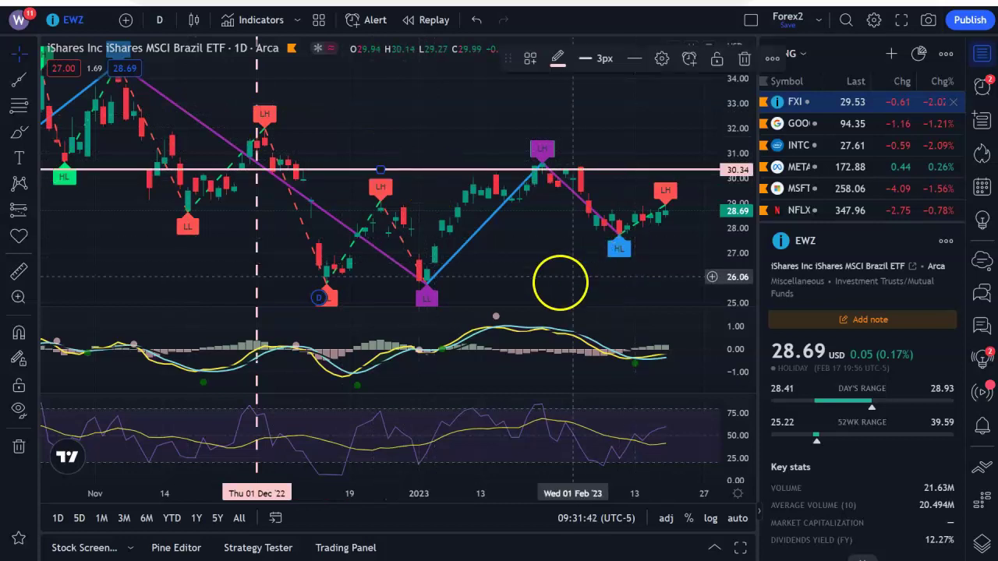
click(437, 281)
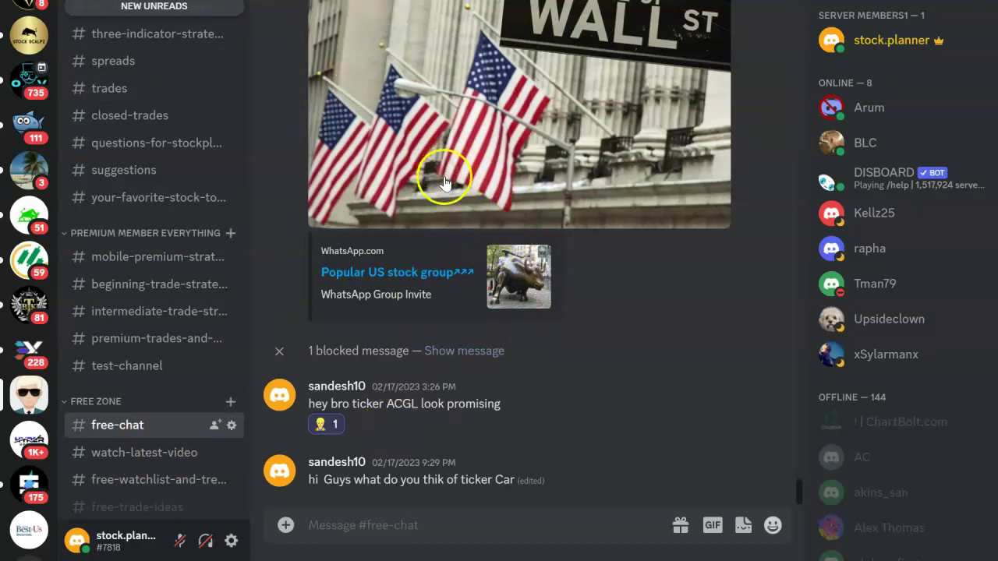
- Switch to Discord, look through the recent free-chat messages and open the free-watchlist-and-trends channel
scroll(396, 327, up, 5)
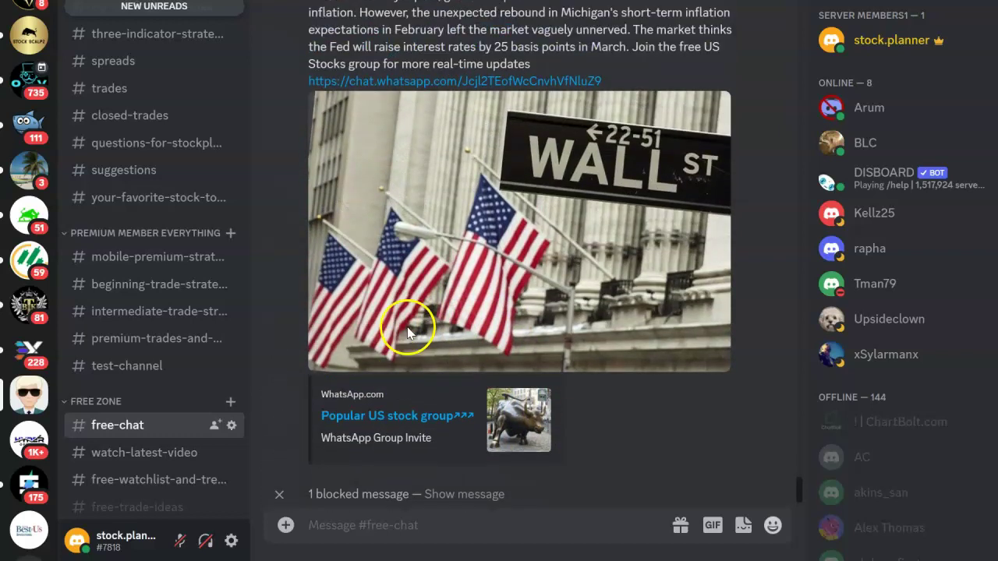
scroll(407, 331, up, 5)
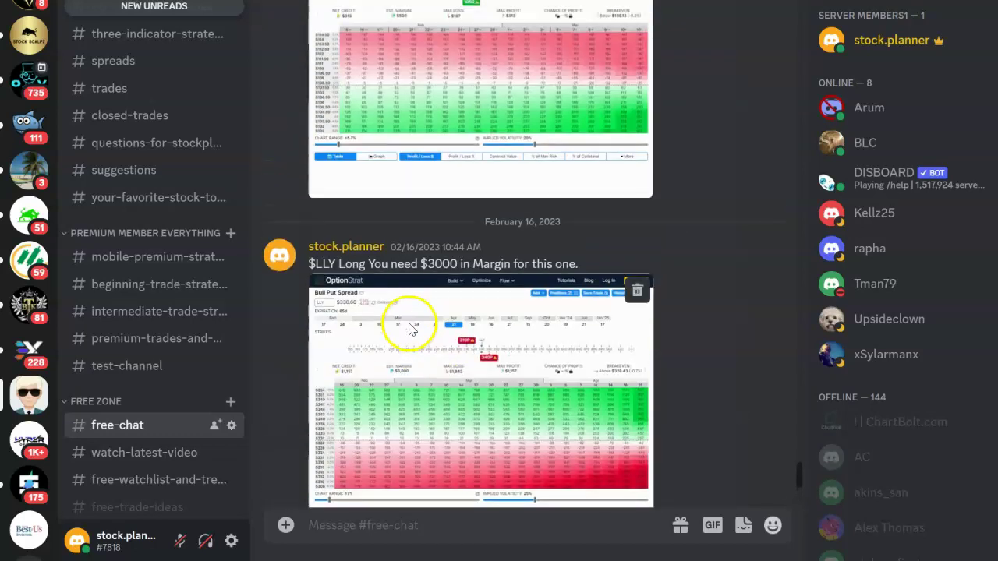
scroll(411, 328, down, 10)
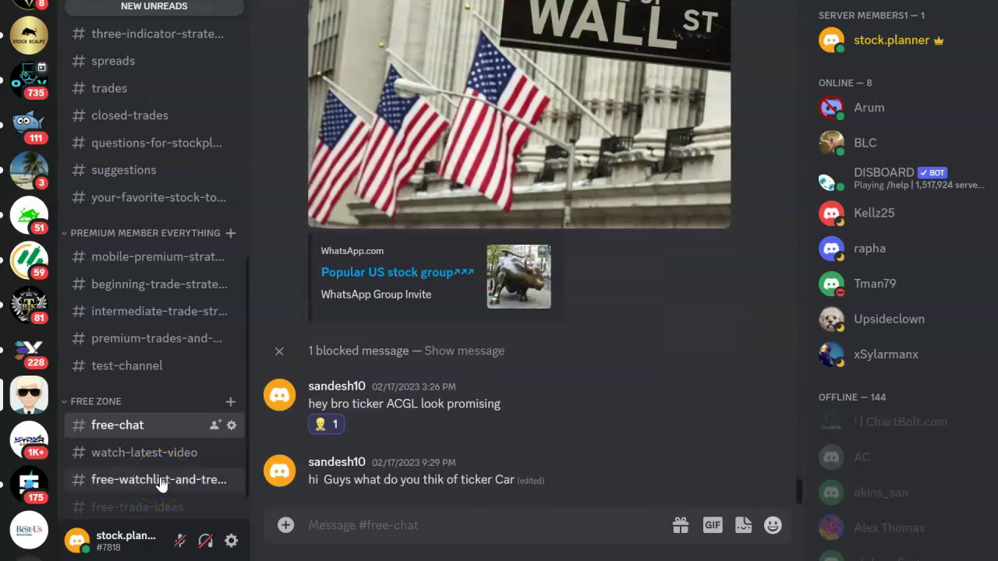
click(160, 481)
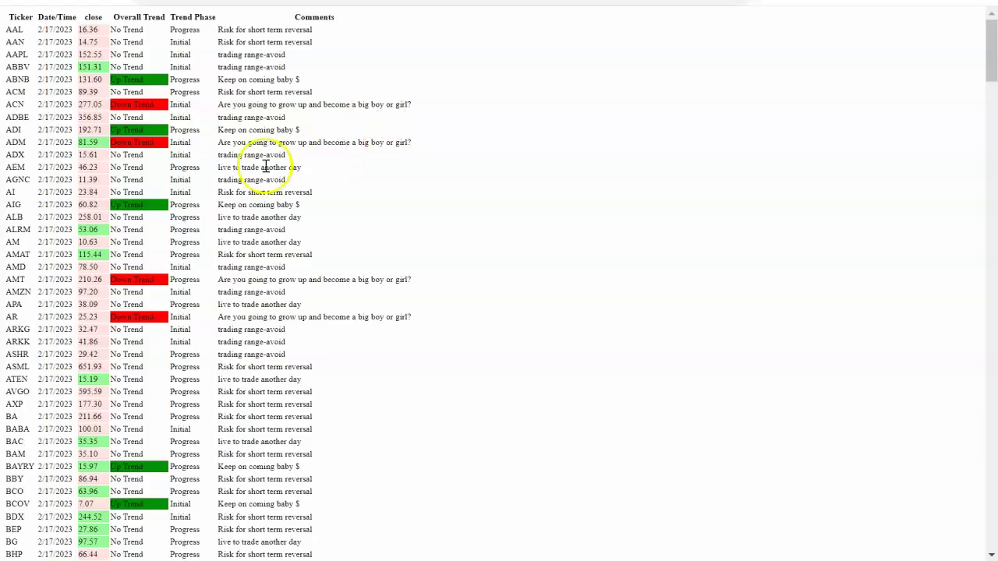
- Examine the trend watchlist report, comparing the overall trend, trend phase and comments for the tickers from AAL to DVA
scroll(28, 51, down, 5)
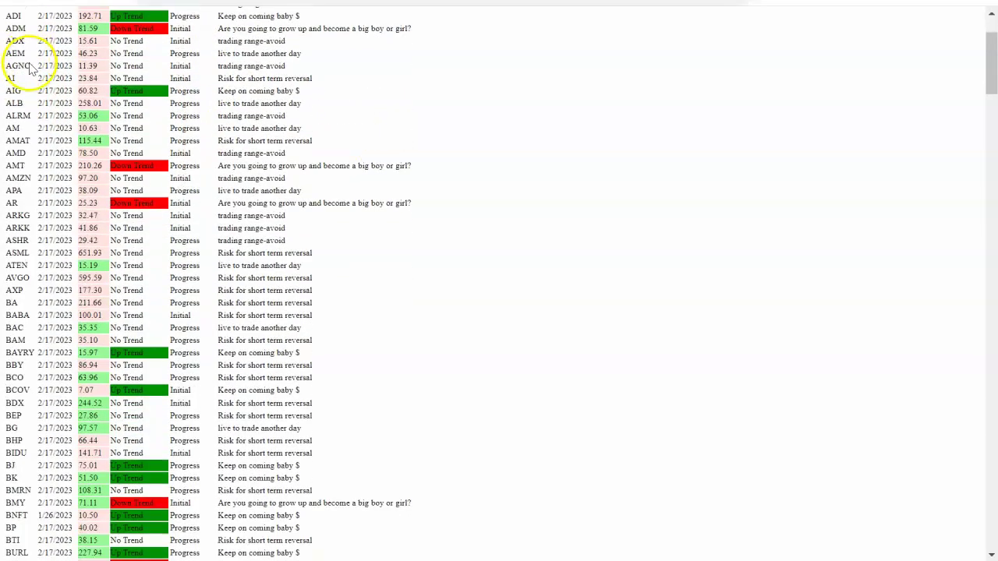
scroll(55, 131, up, 1)
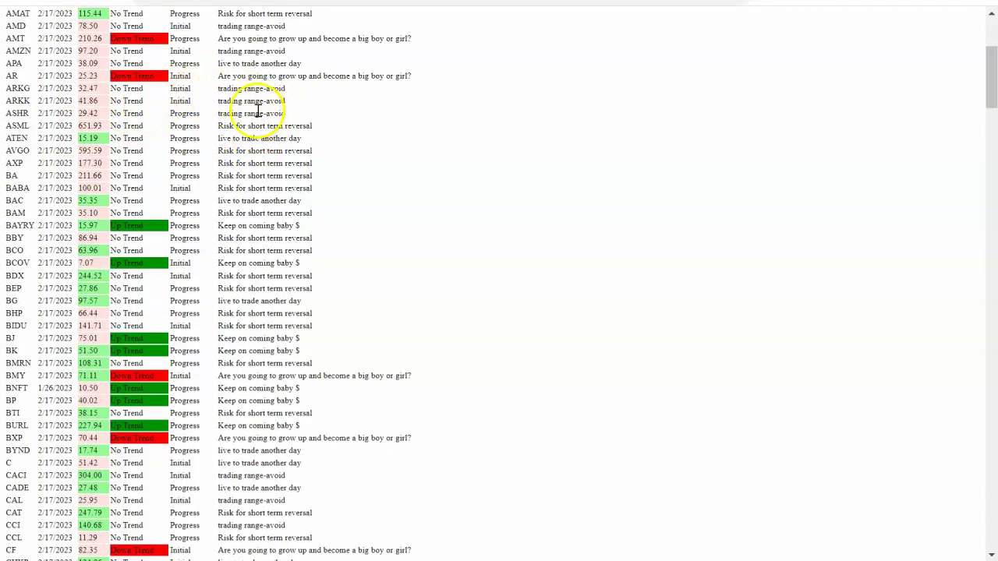
scroll(245, 140, up, 3)
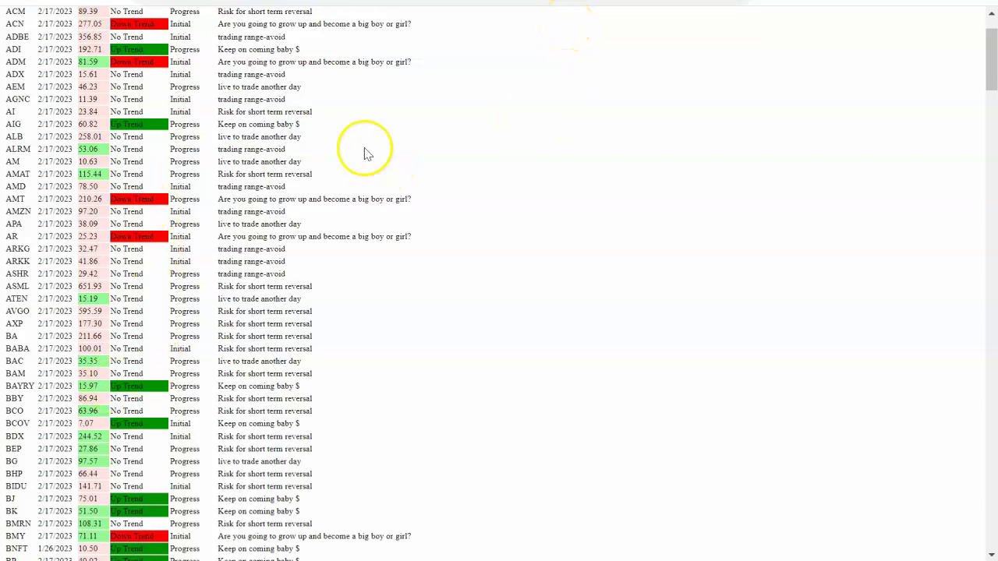
scroll(45, 93, up, 1)
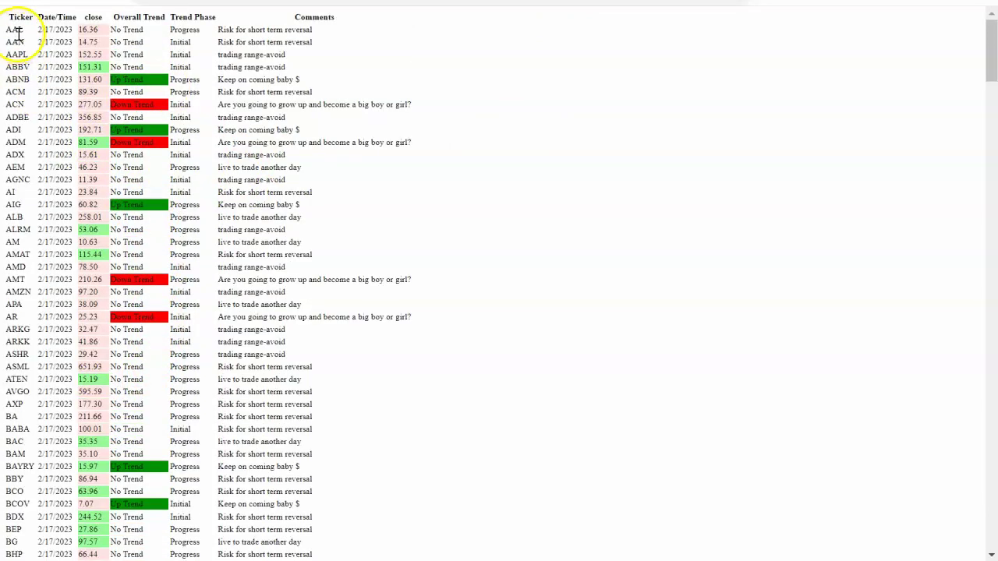
scroll(33, 387, down, 1)
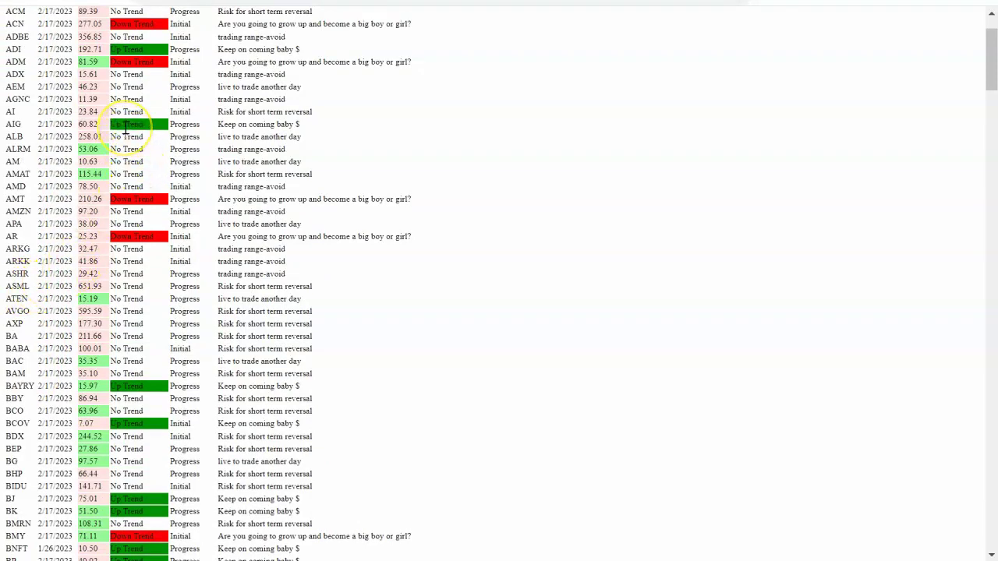
scroll(601, 307, down, 2)
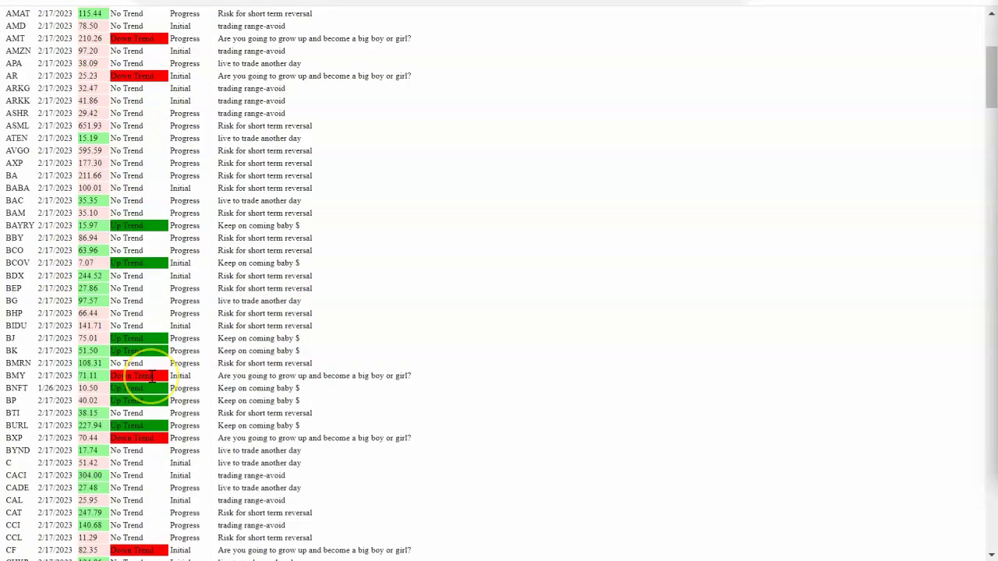
click(152, 376)
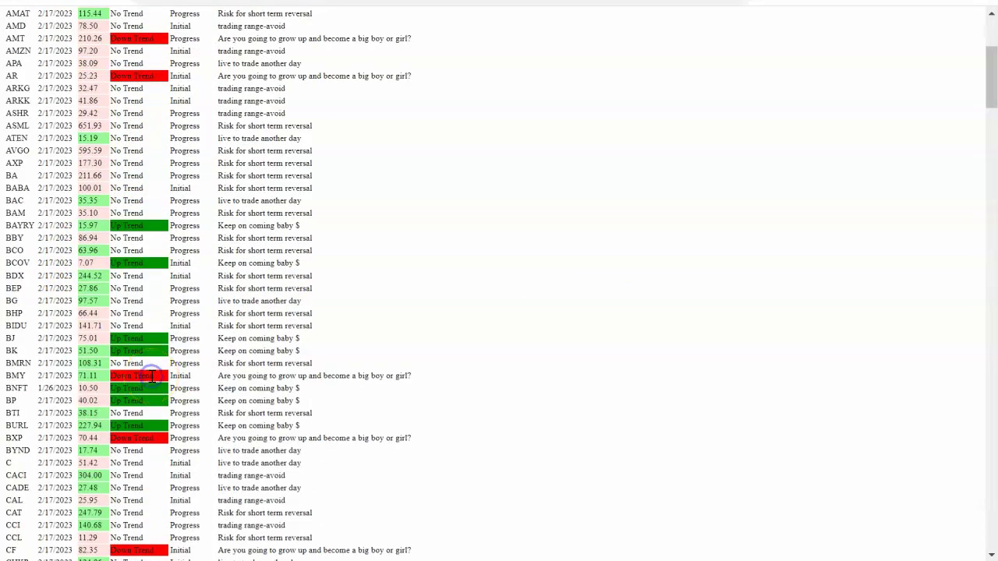
scroll(140, 399, down, 6)
click(140, 399)
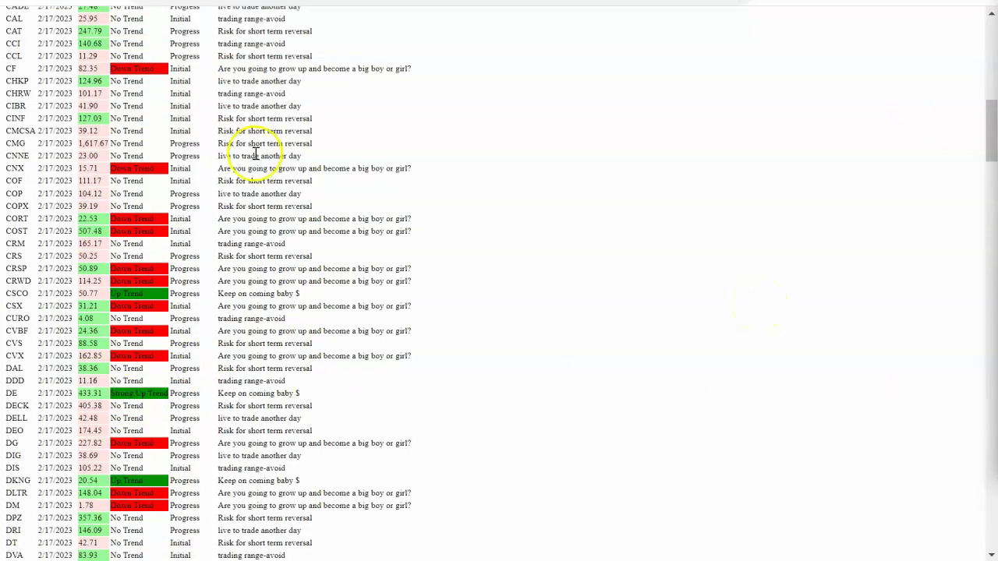
- Switch to TradingView and open the DE daily chart to examine the latest candle
key(ctrl+Tab)
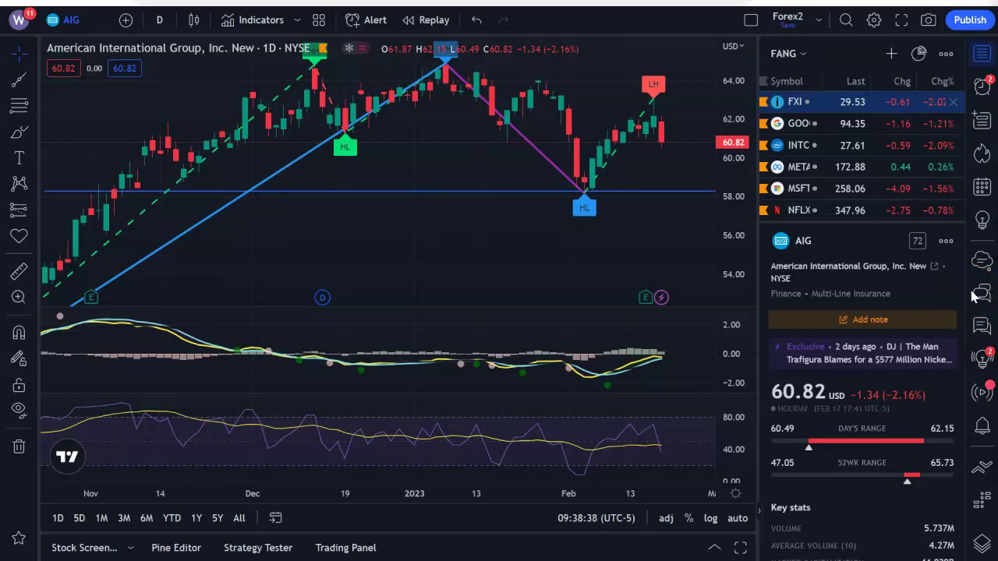
click(74, 19)
text(D)
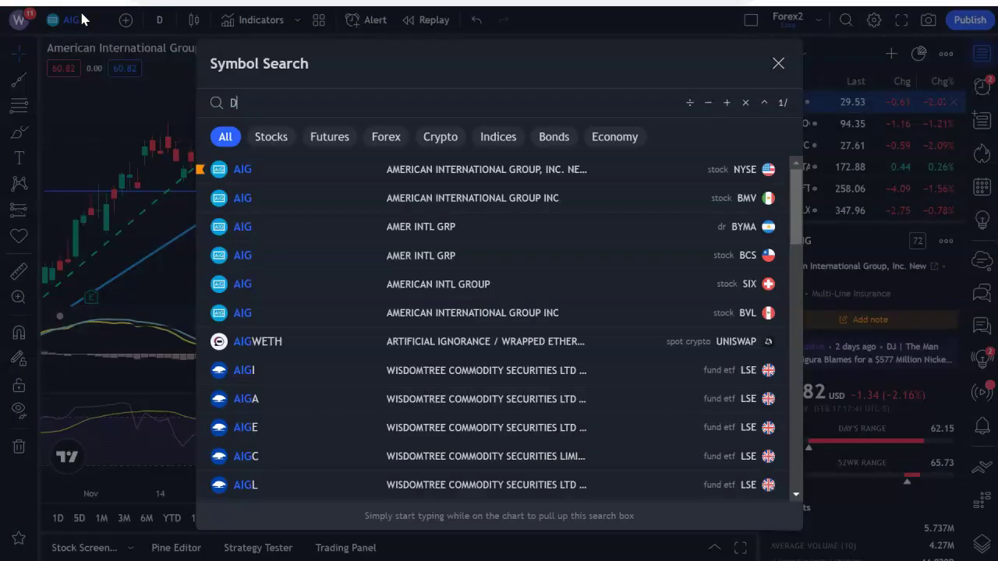
text(E)
key(Return)
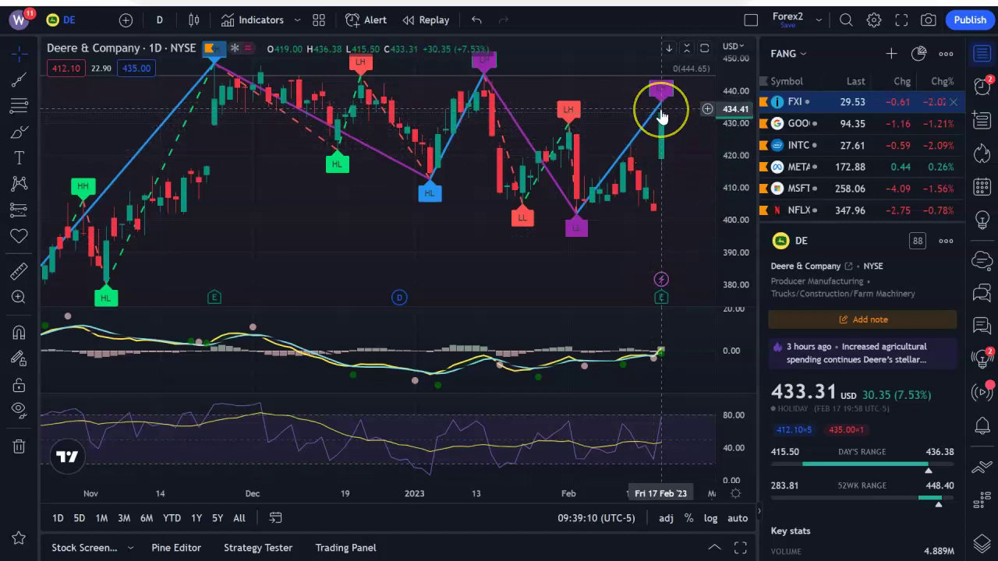
click(661, 109)
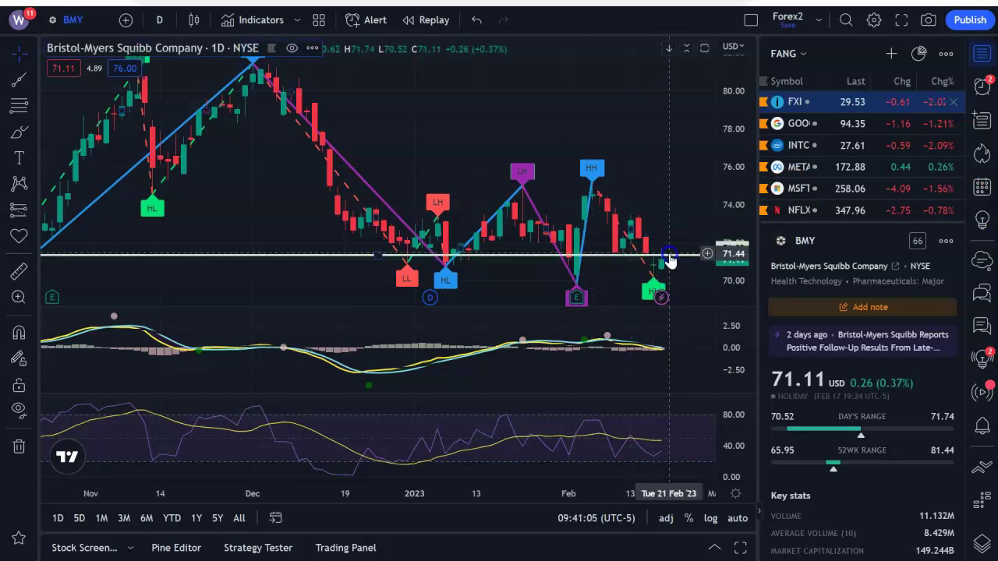
- On the BMY daily chart, lower the horizontal line to 70.94
drag(669, 258, 668, 263)
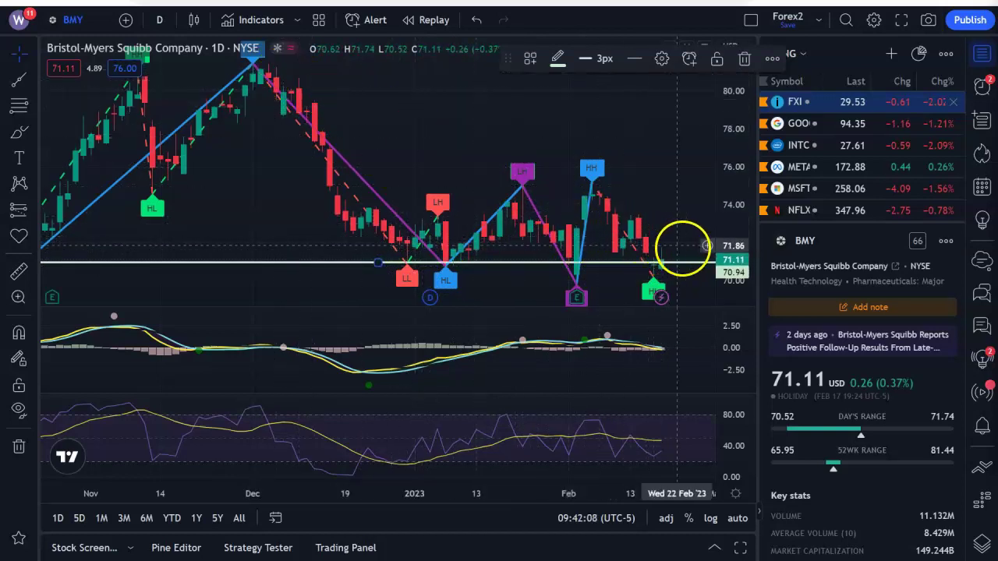
click(668, 269)
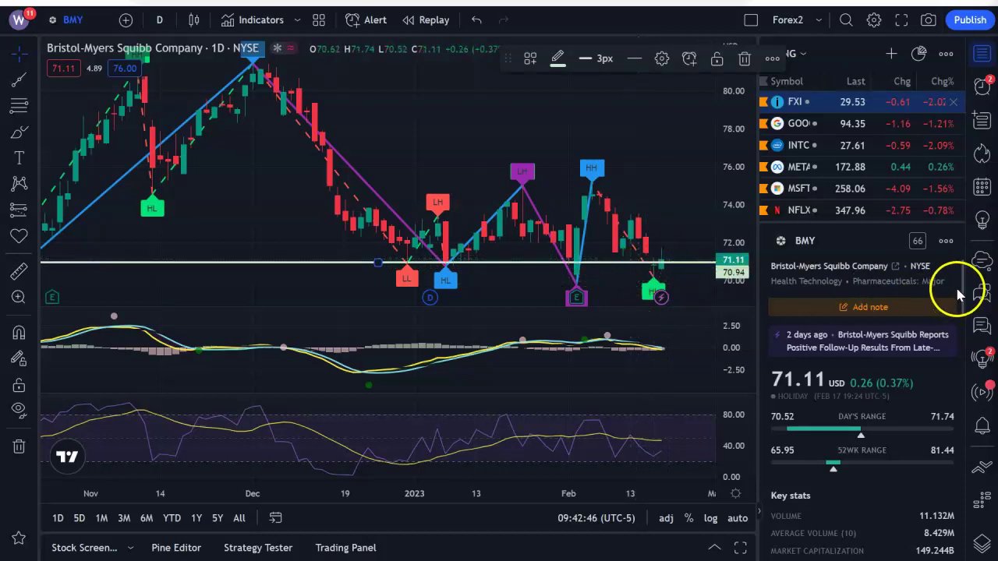
- Switch to Discord and open the signal listing linked in the free-trade-ideas channel
key(alt+Tab)
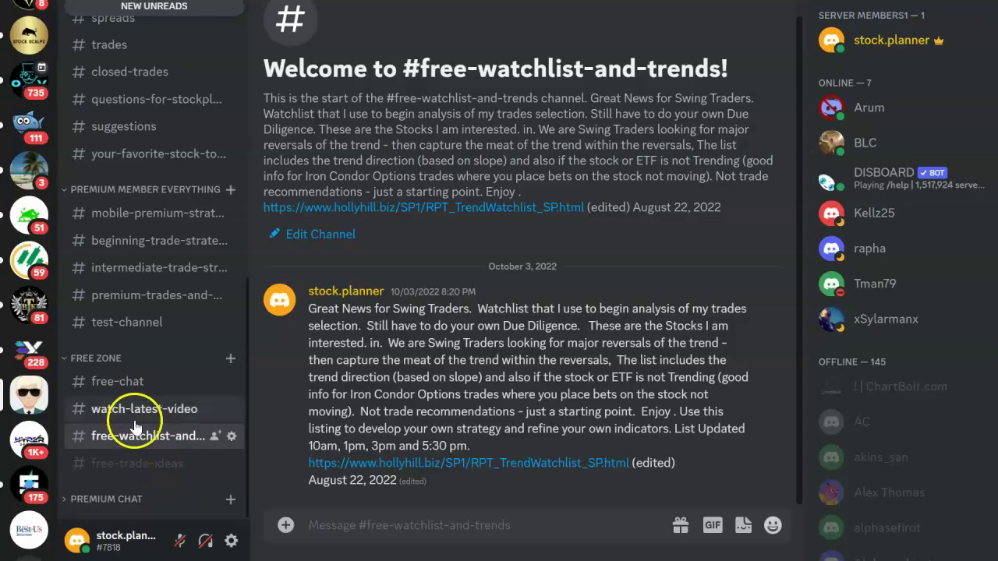
click(159, 466)
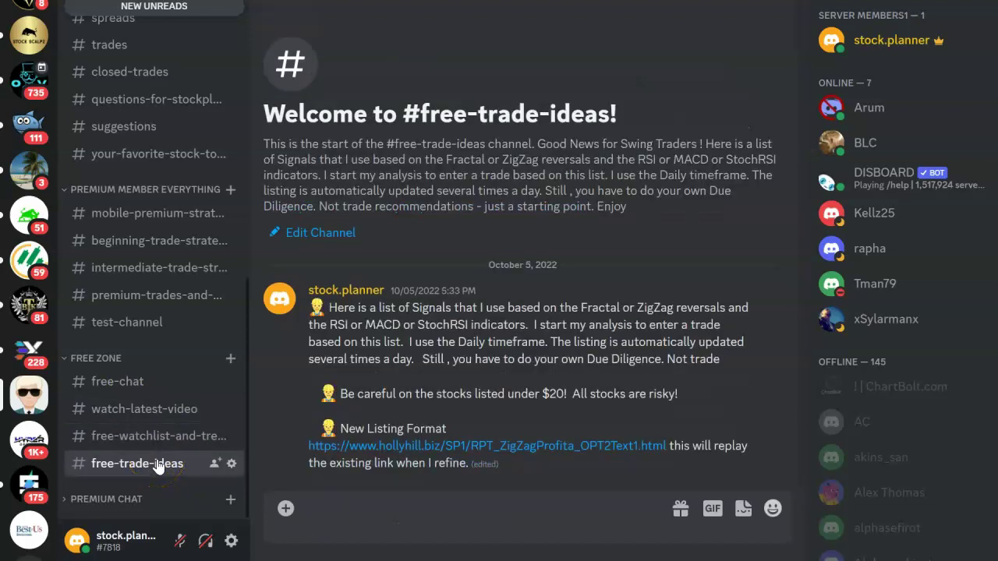
click(477, 448)
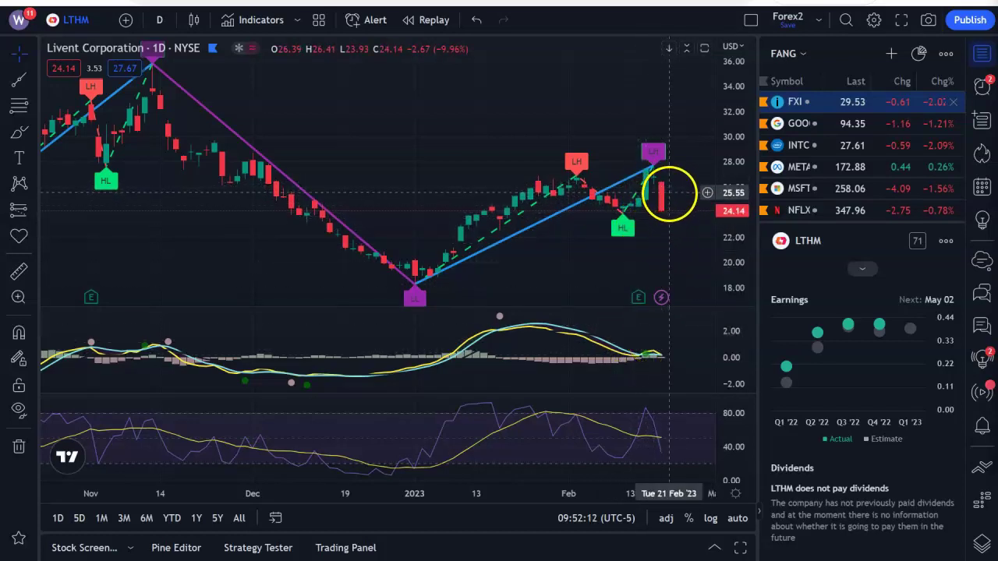
- Add a horizontal line at 24.23 on the LTHM daily chart and compare it with price action back to June
click(630, 211)
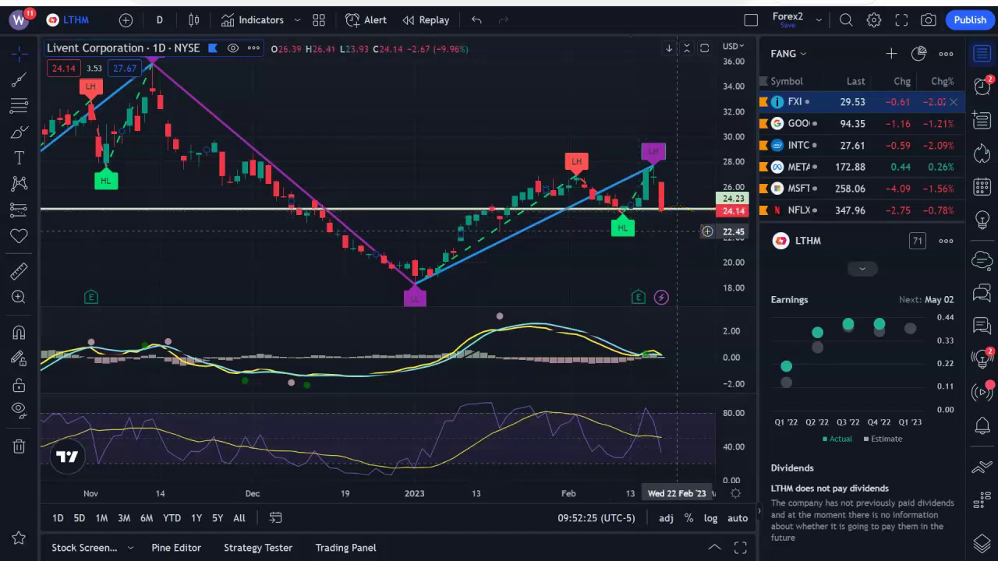
click(514, 215)
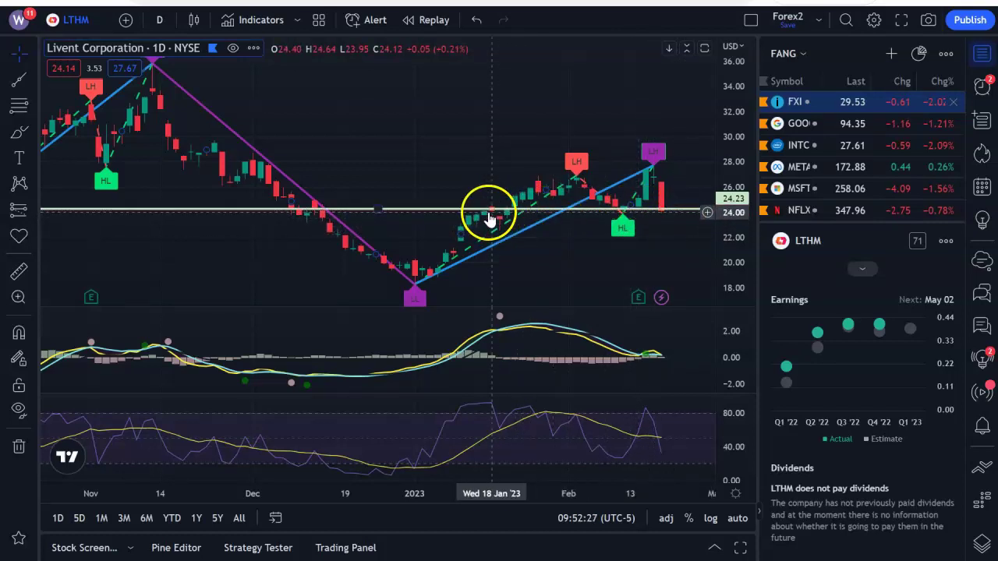
scroll(514, 173, down, 2)
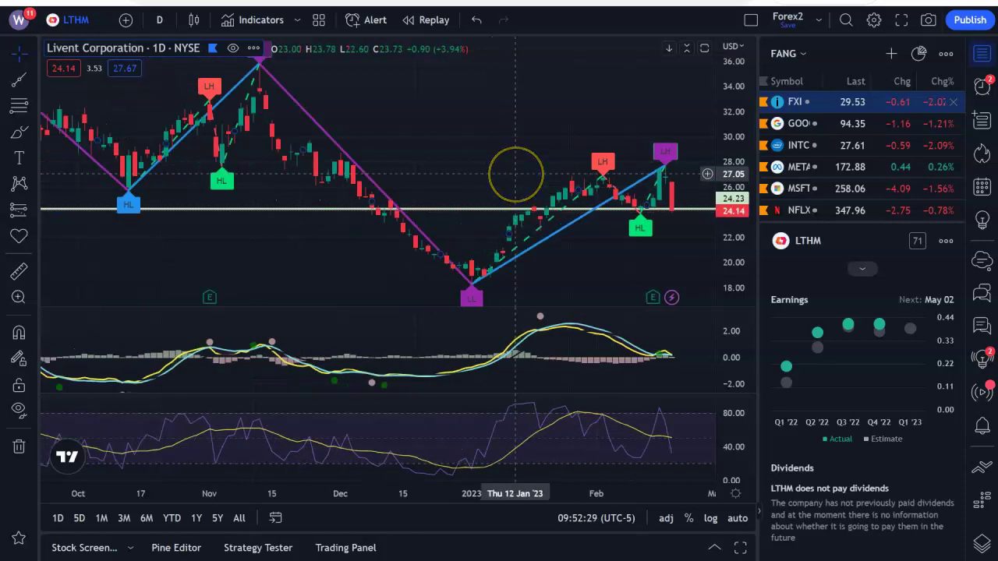
scroll(514, 173, down, 3)
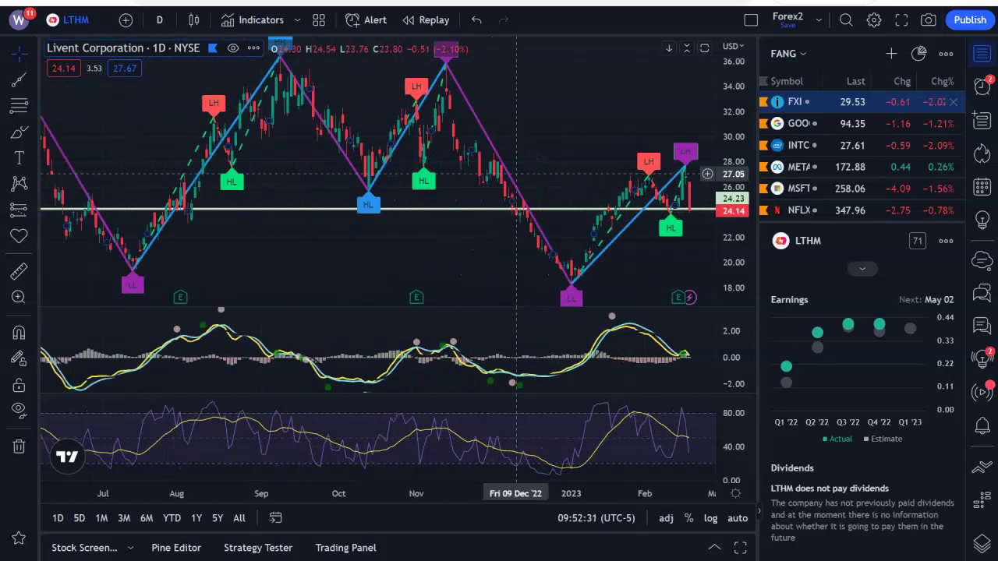
scroll(514, 173, up, 2)
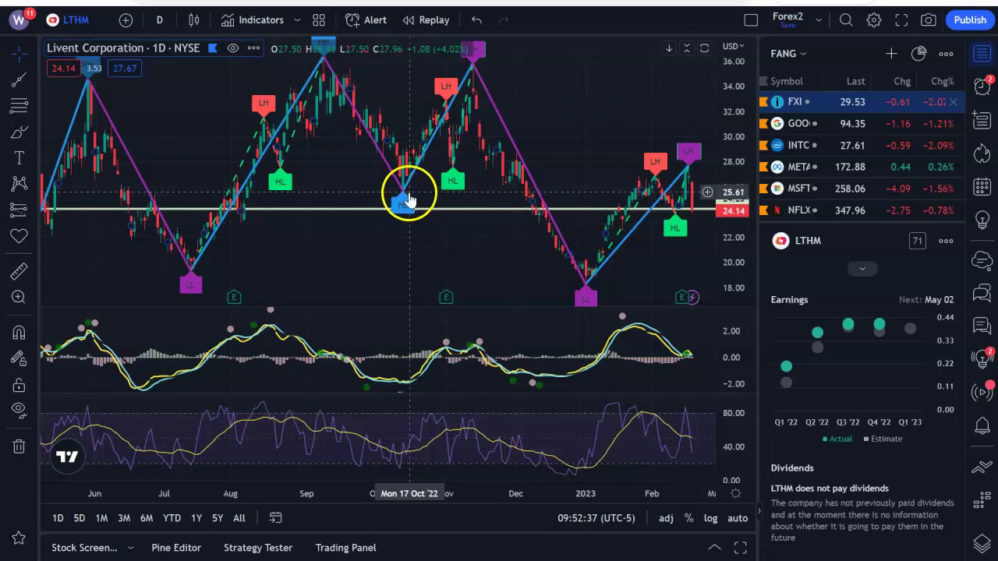
scroll(575, 281, up, 3)
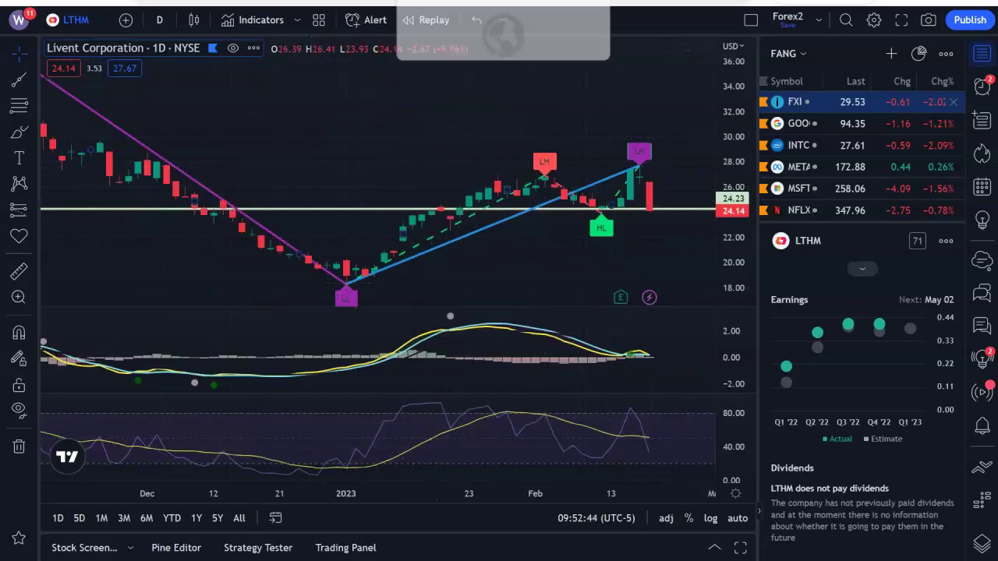
- Open the EWM daily chart and place a horizontal line just above the late-December low
text(EWM)
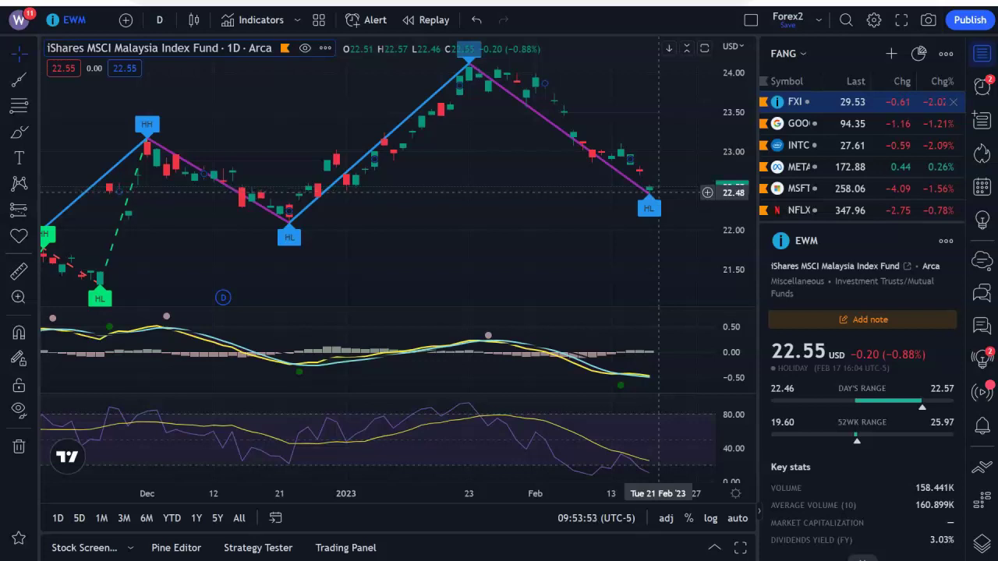
key(alt+h)
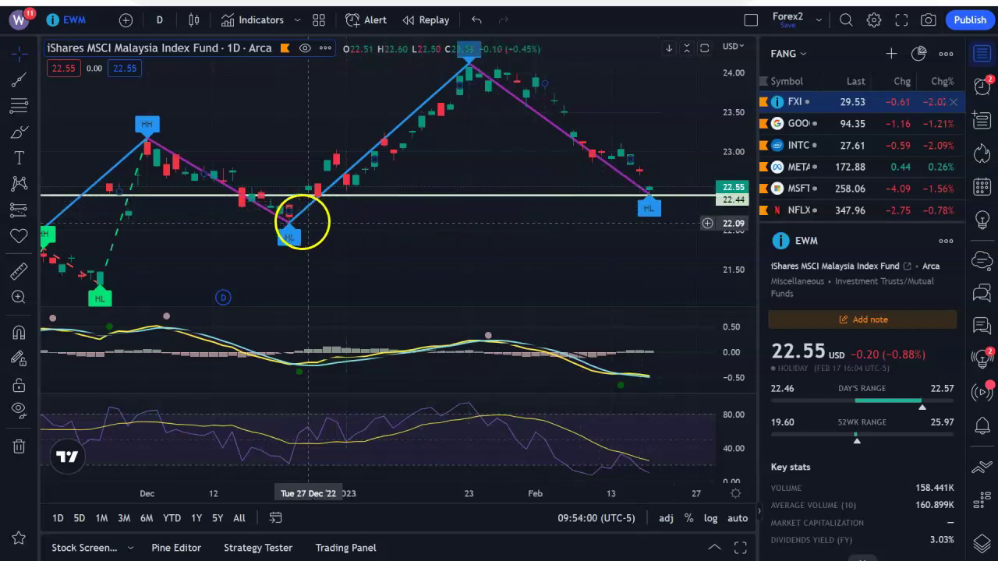
click(374, 195)
drag(374, 198, 372, 219)
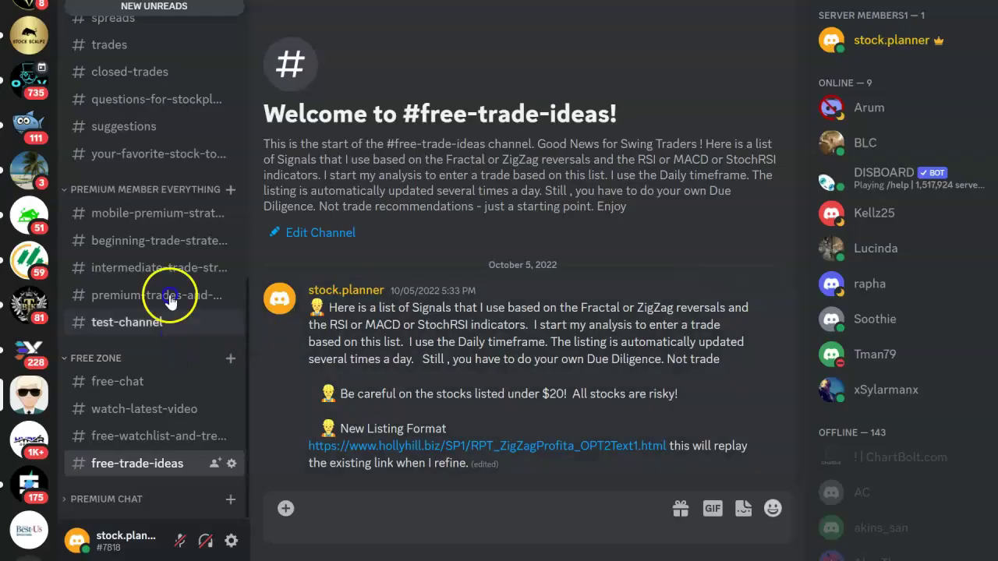
- In Discord, open the mobile-premium-strategy-signals channel
click(169, 222)
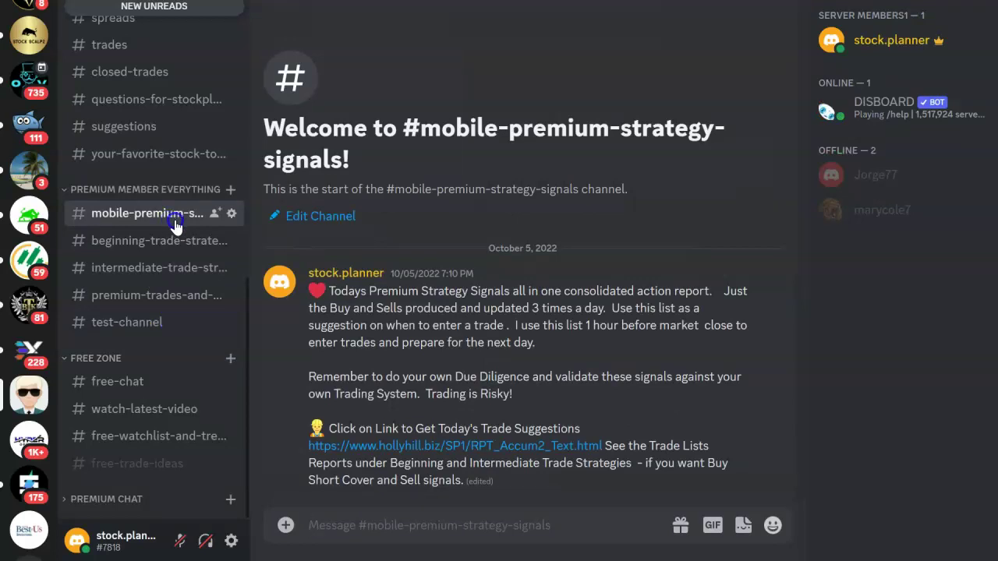
- Open today's trade suggestions report from the link in the mobile-premium-strategy-signals channel
click(468, 452)
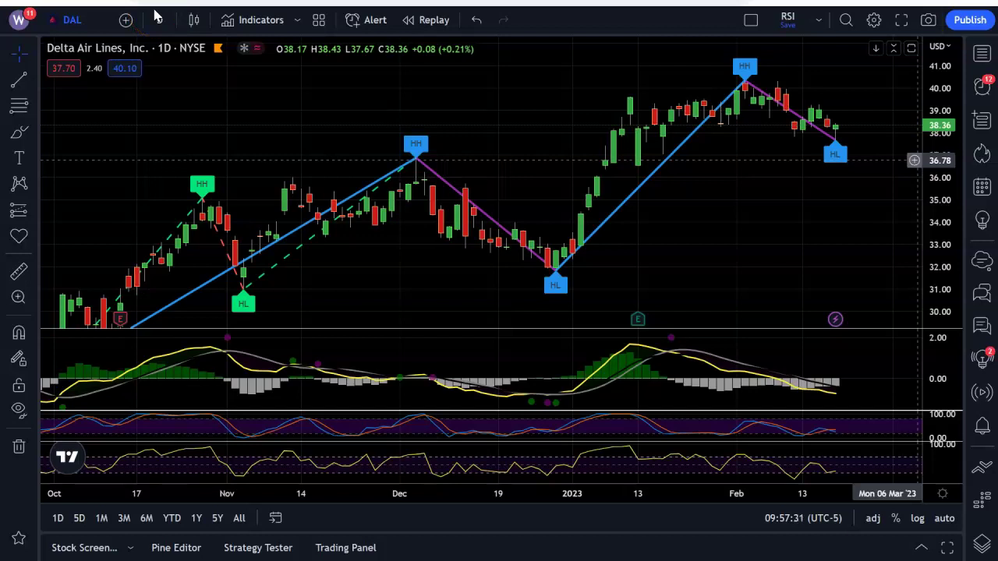
- On the DAL daily chart, circle the interval, late-December low, early-February high and December indicator lows, and draw an arrow up along the January rally
drag(174, 8, 167, 35)
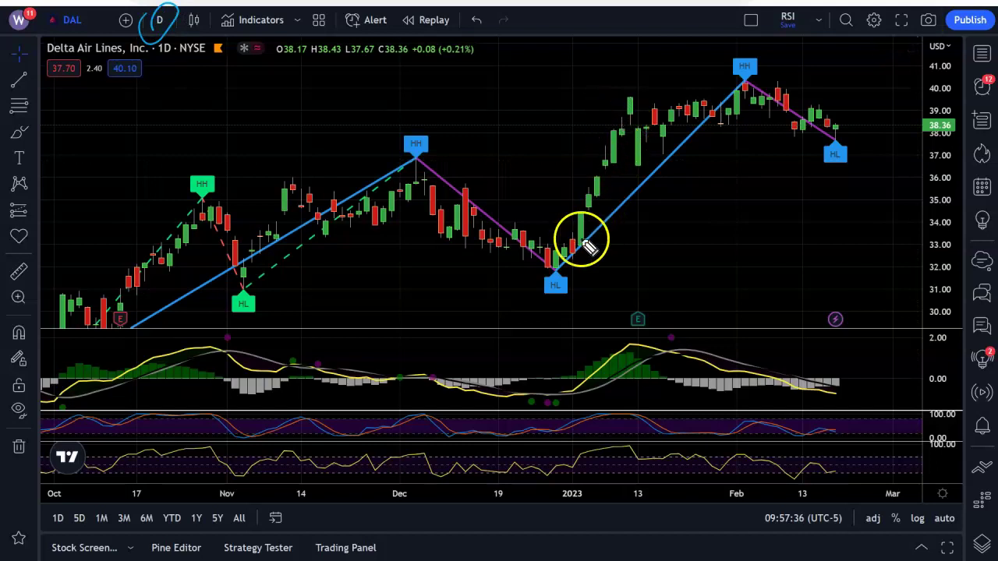
mouse_move(554, 263)
mouse_down()
mouse_move(560, 252)
mouse_move(590, 272)
mouse_up()
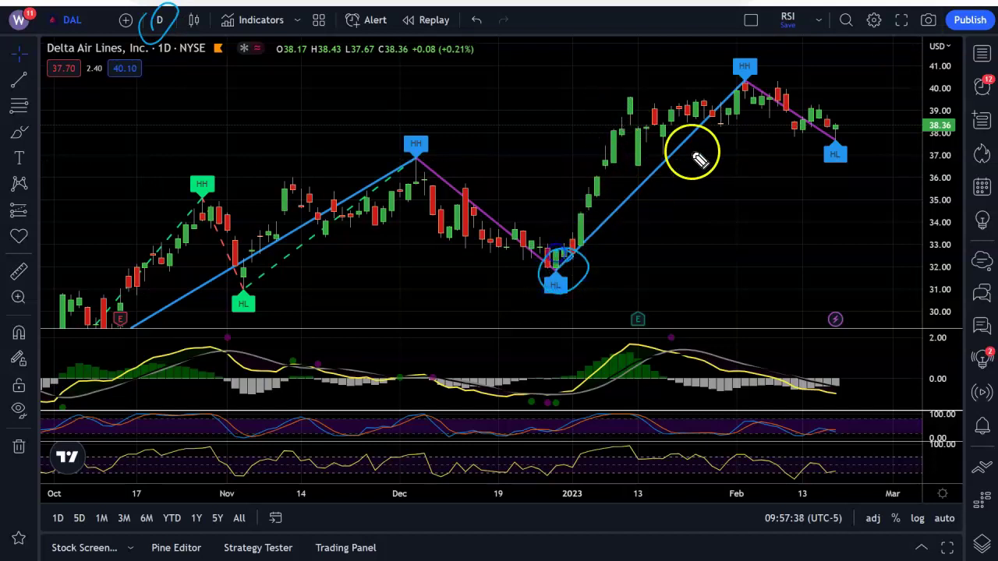
mouse_move(753, 71)
mouse_down()
mouse_move(760, 82)
mouse_move(750, 71)
mouse_up()
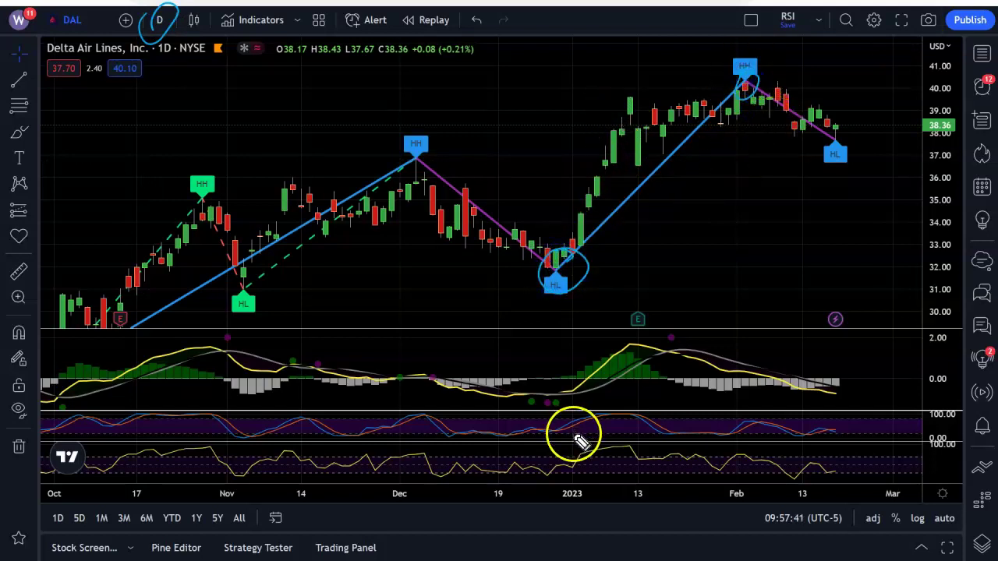
mouse_move(571, 409)
mouse_down()
mouse_move(541, 401)
mouse_move(587, 408)
mouse_move(544, 399)
mouse_up()
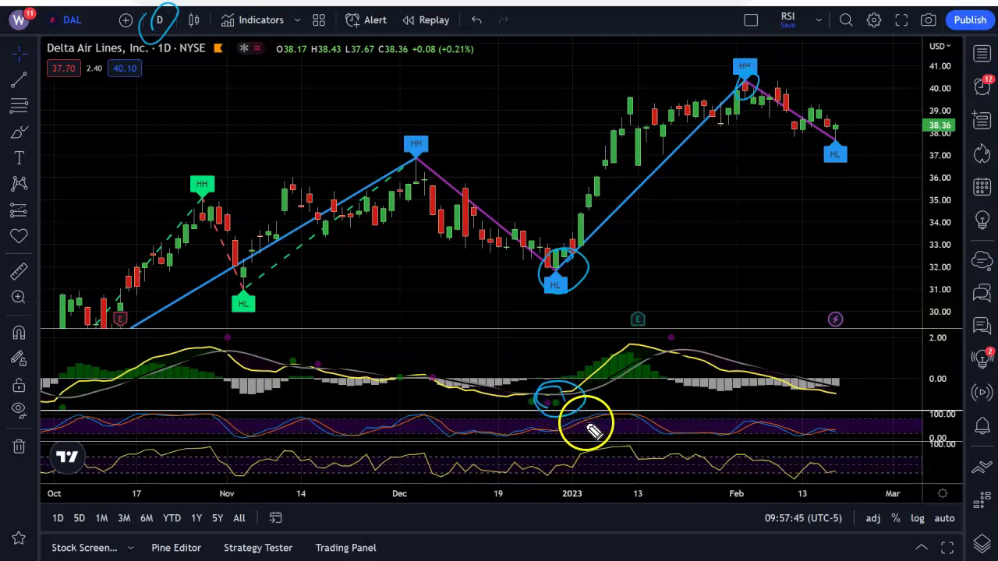
mouse_move(561, 439)
mouse_down()
mouse_move(561, 470)
mouse_move(528, 458)
mouse_up()
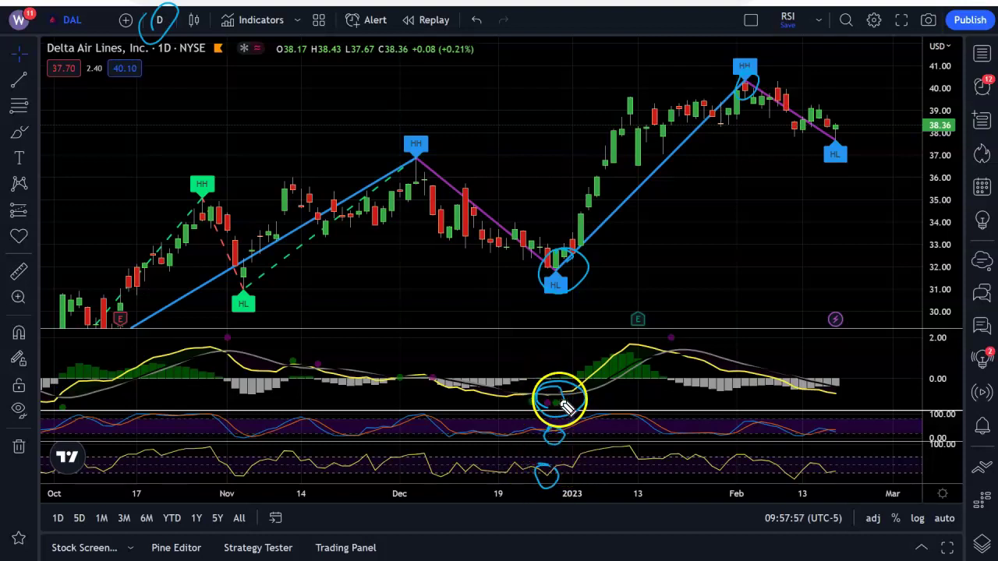
mouse_move(584, 285)
mouse_down()
mouse_move(584, 263)
mouse_move(561, 285)
mouse_move(550, 272)
mouse_move(592, 261)
mouse_move(668, 200)
mouse_move(665, 222)
mouse_up()
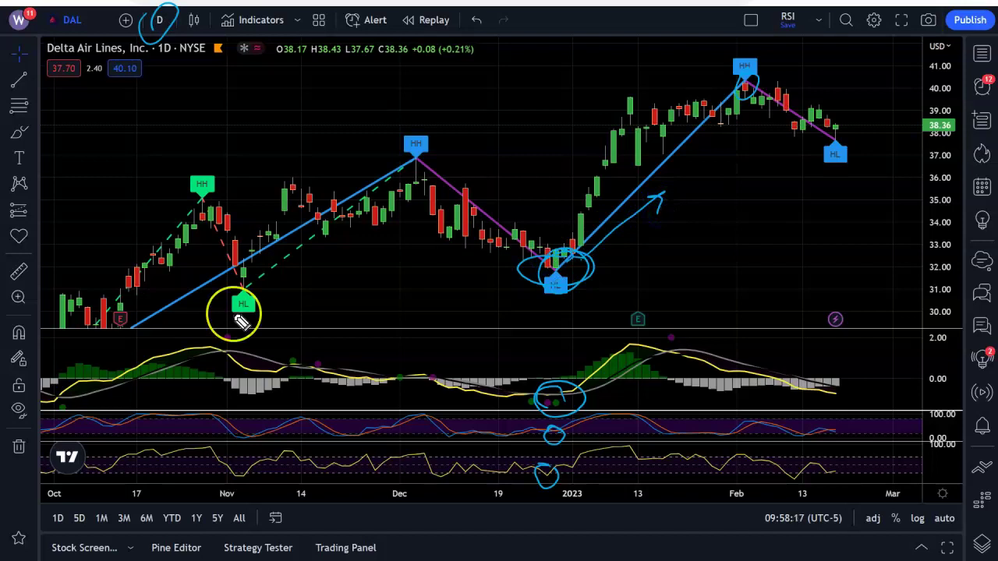
- Circle the late-October indicator peaks on the DAL chart and draw an arrow down along the price drop into early November
mouse_move(241, 325)
mouse_down()
mouse_move(210, 341)
mouse_move(252, 346)
mouse_move(197, 340)
mouse_up()
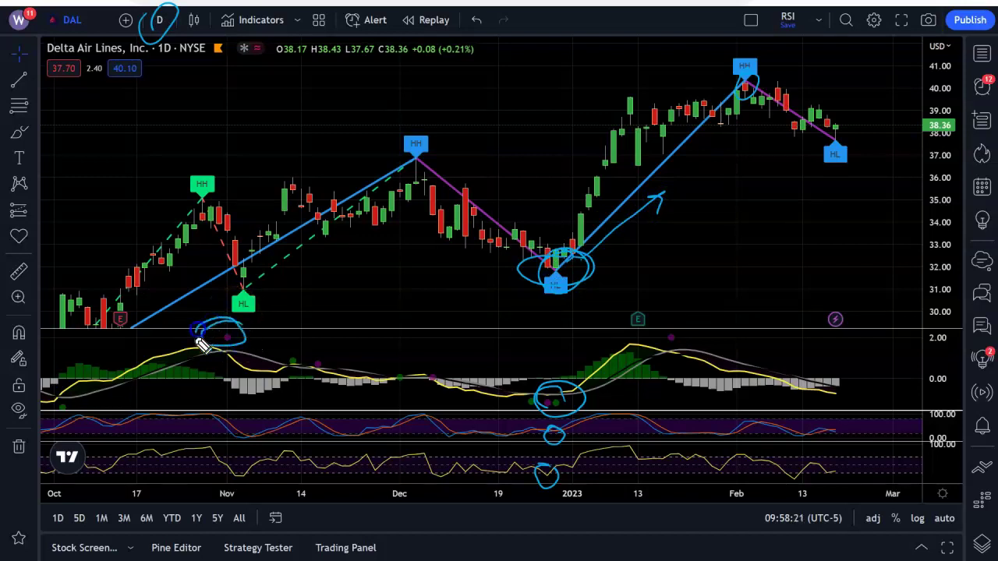
mouse_move(241, 392)
mouse_down()
mouse_move(250, 414)
mouse_move(223, 409)
mouse_move(242, 420)
mouse_move(207, 445)
mouse_move(220, 470)
mouse_move(231, 421)
mouse_move(218, 328)
mouse_move(205, 472)
mouse_move(221, 439)
mouse_move(225, 223)
mouse_move(251, 262)
mouse_move(240, 253)
mouse_up()
click(231, 205)
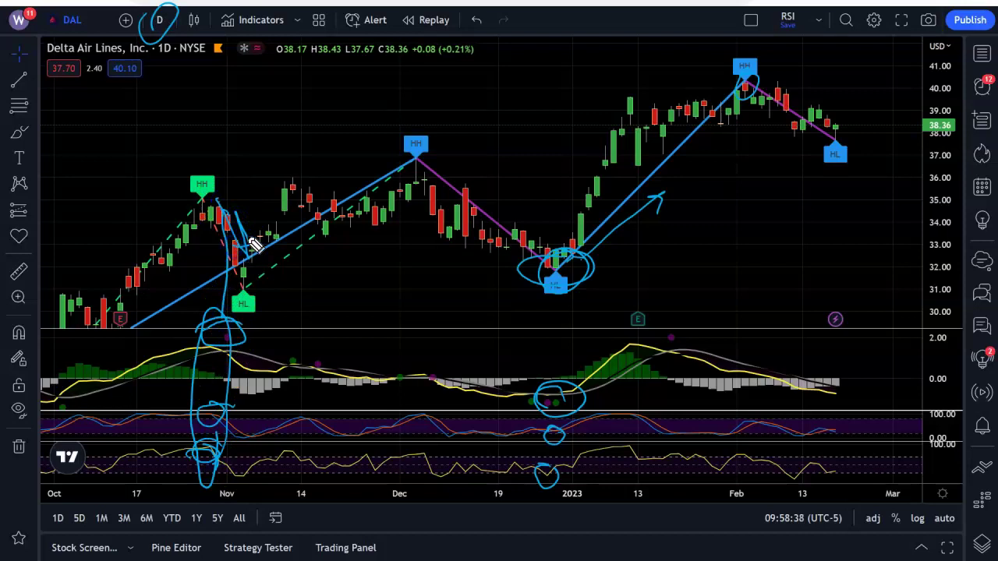
- Circle the early-December turning points in all three DAL indicators and draw an arrow down along the December price decline
mouse_move(445, 412)
mouse_down()
mouse_move(419, 419)
mouse_move(439, 411)
mouse_up()
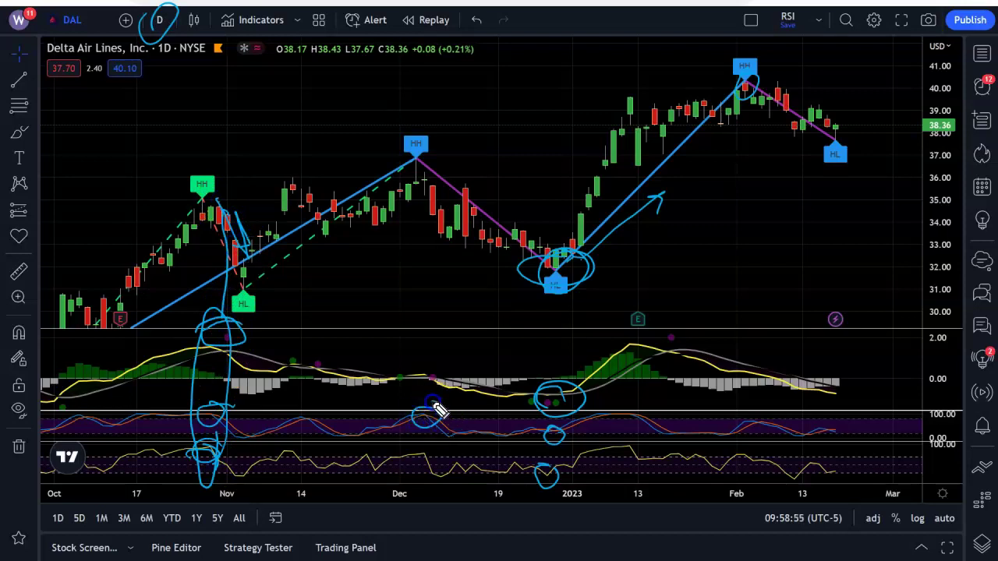
mouse_move(440, 458)
mouse_down()
mouse_move(423, 463)
mouse_move(438, 446)
mouse_up()
click(442, 363)
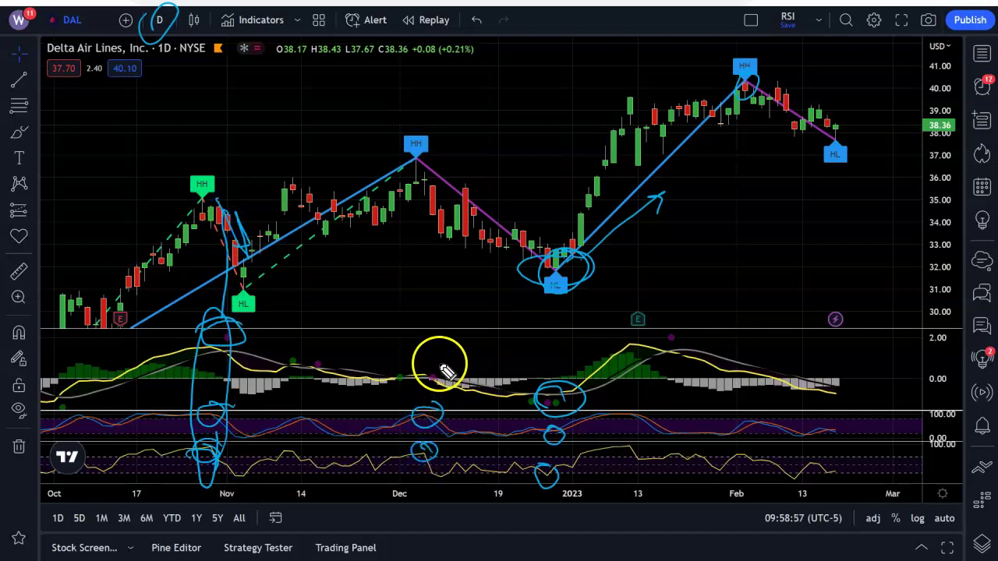
mouse_move(440, 365)
mouse_down()
mouse_move(389, 393)
mouse_move(439, 361)
mouse_move(421, 357)
mouse_move(445, 371)
mouse_move(430, 373)
mouse_move(441, 380)
mouse_move(418, 457)
mouse_move(445, 379)
mouse_up()
drag(424, 161, 513, 223)
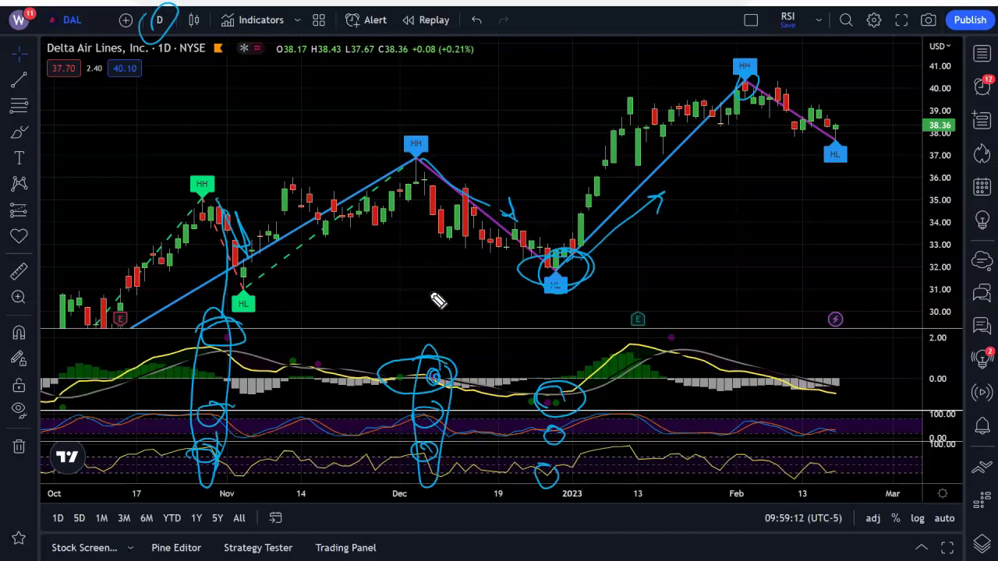
- Mark the mid-February indicator lows on the DAL chart and draw upward arrows from the indicators and the latest candle
mouse_move(840, 371)
mouse_down()
mouse_move(857, 383)
mouse_move(875, 372)
mouse_move(858, 394)
mouse_up()
drag(795, 438, 858, 419)
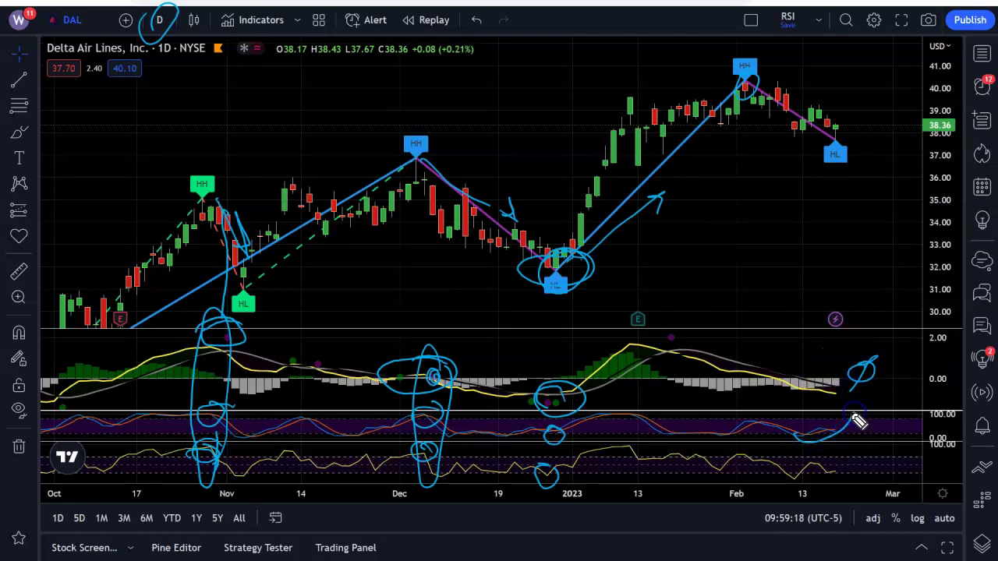
drag(850, 414, 855, 428)
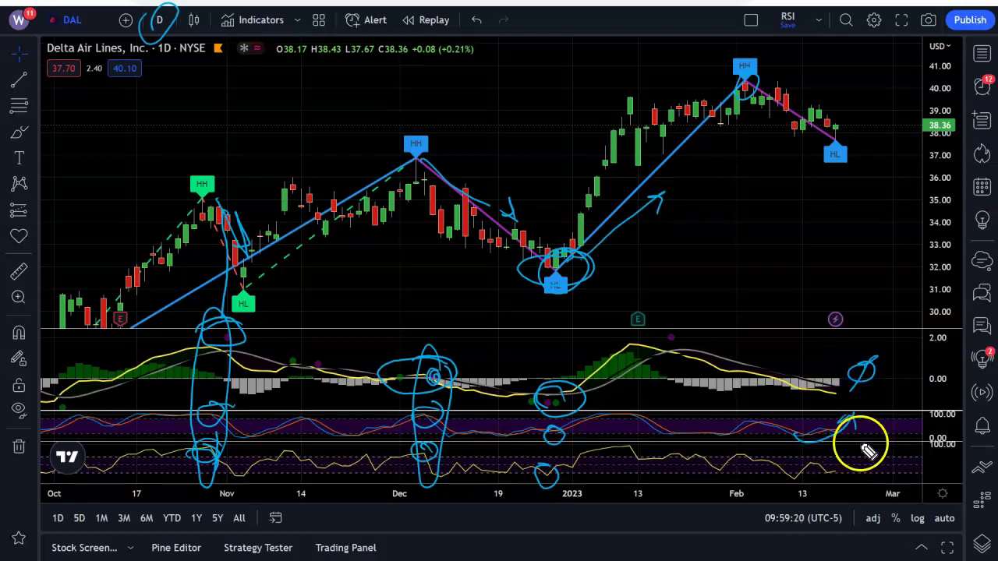
mouse_move(813, 479)
mouse_down()
mouse_move(802, 472)
mouse_move(852, 471)
mouse_move(850, 480)
mouse_move(880, 445)
mouse_move(860, 457)
mouse_move(819, 317)
mouse_move(860, 496)
mouse_up()
mouse_move(830, 300)
mouse_down()
mouse_move(836, 214)
mouse_move(840, 229)
mouse_up()
mouse_move(859, 130)
mouse_down()
mouse_move(887, 92)
mouse_move(878, 101)
mouse_up()
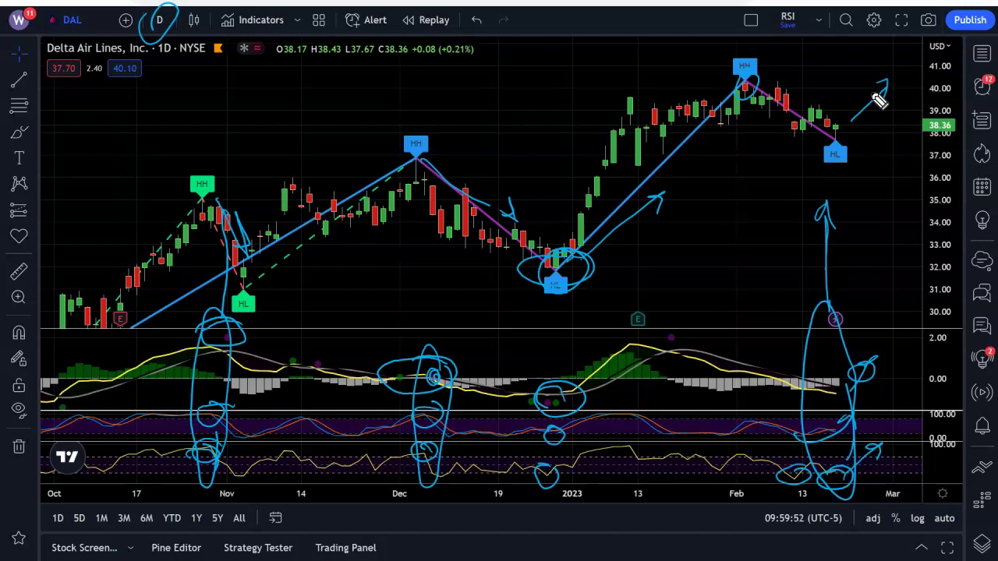
click(868, 94)
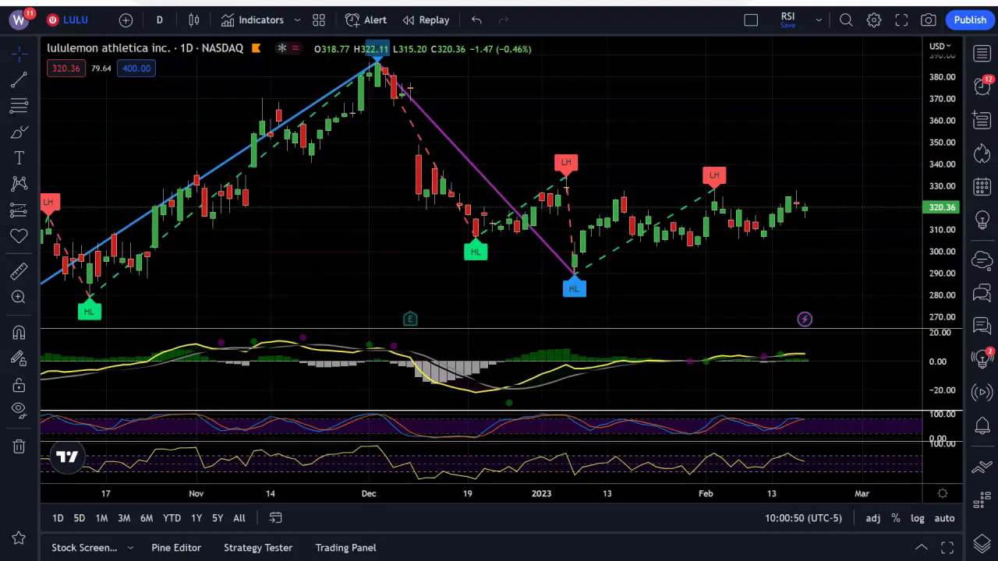
- On the LULU daily chart, circle the sideways range since late December, mark the latest indicator turns, and draw a downward arrow from the current price
mouse_move(828, 165)
mouse_down()
mouse_move(564, 163)
mouse_move(523, 230)
mouse_move(779, 223)
mouse_move(832, 171)
mouse_move(795, 170)
mouse_up()
drag(831, 328, 782, 349)
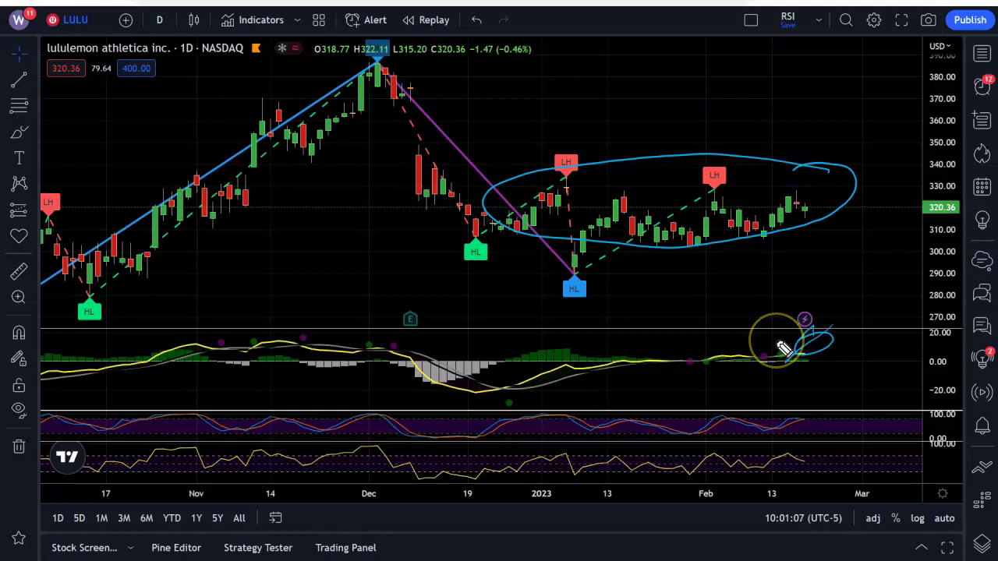
mouse_move(763, 445)
mouse_down()
mouse_move(764, 430)
mouse_move(783, 421)
mouse_move(835, 429)
mouse_move(844, 425)
mouse_move(800, 421)
mouse_move(845, 419)
mouse_move(835, 430)
mouse_move(831, 421)
mouse_up()
mouse_move(741, 481)
mouse_down()
mouse_move(808, 452)
mouse_move(824, 470)
mouse_move(823, 462)
mouse_move(808, 468)
mouse_move(796, 270)
mouse_move(824, 232)
mouse_move(853, 245)
mouse_move(837, 263)
mouse_move(820, 254)
mouse_up()
click(810, 207)
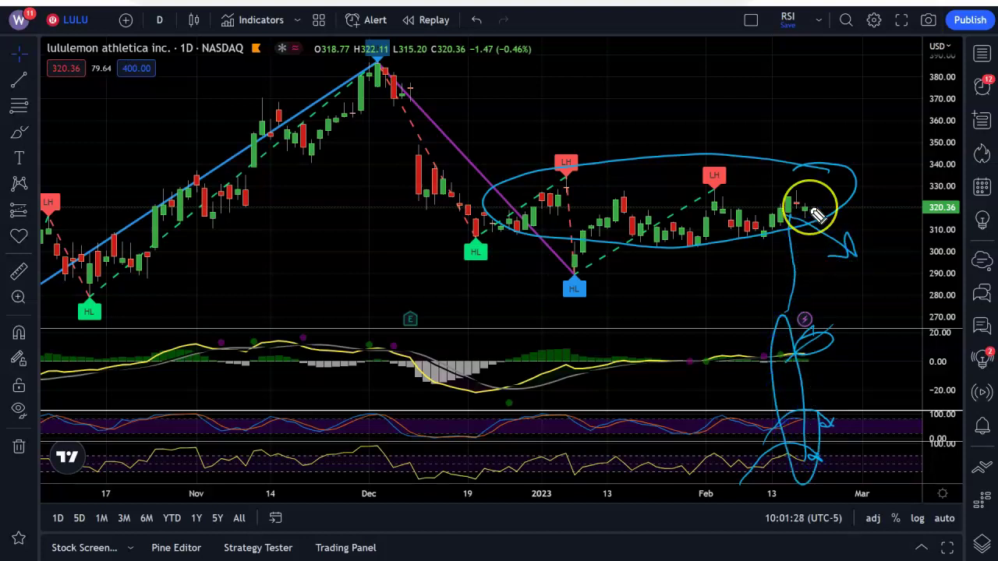
- Draw freehand support and resistance lines at about 305 and 332 across the February range of the LULU chart
click(729, 263)
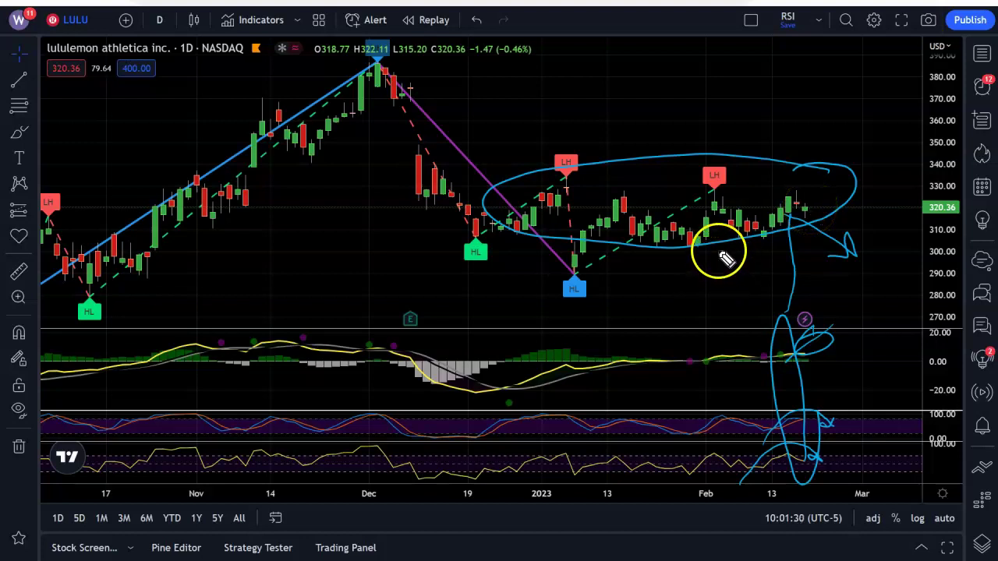
drag(691, 242, 916, 237)
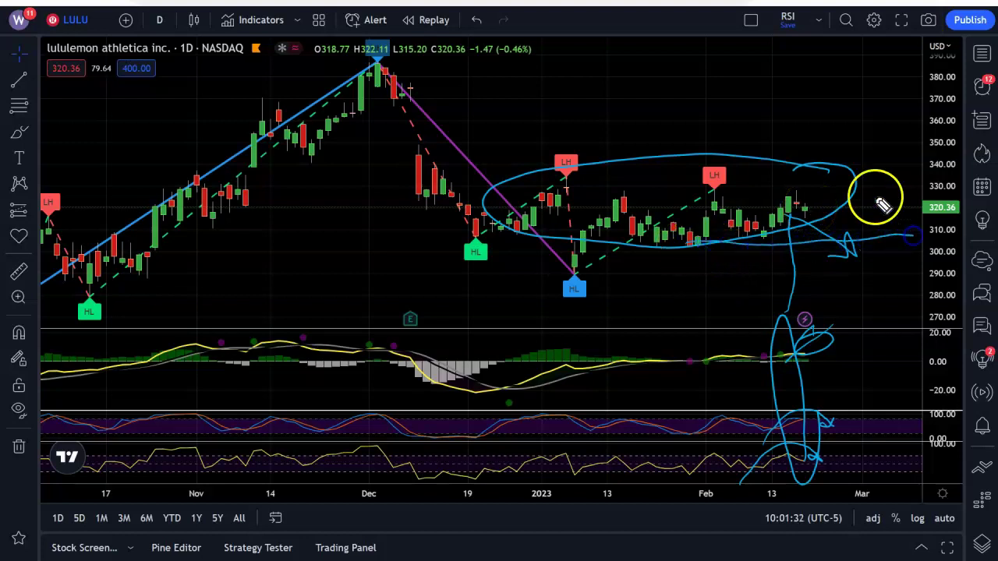
mouse_move(713, 184)
mouse_down()
mouse_move(902, 188)
mouse_move(900, 180)
mouse_up()
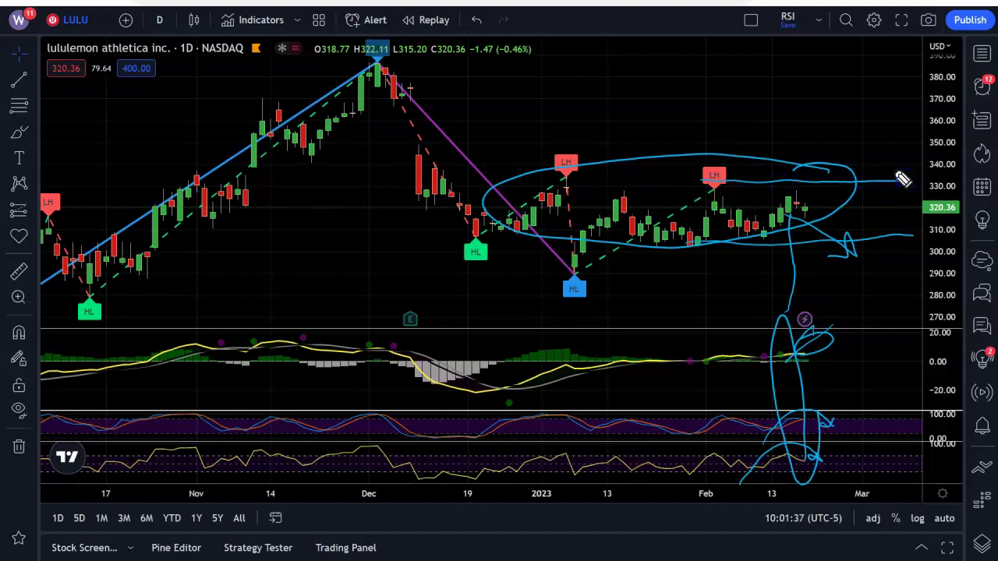
drag(902, 179, 907, 181)
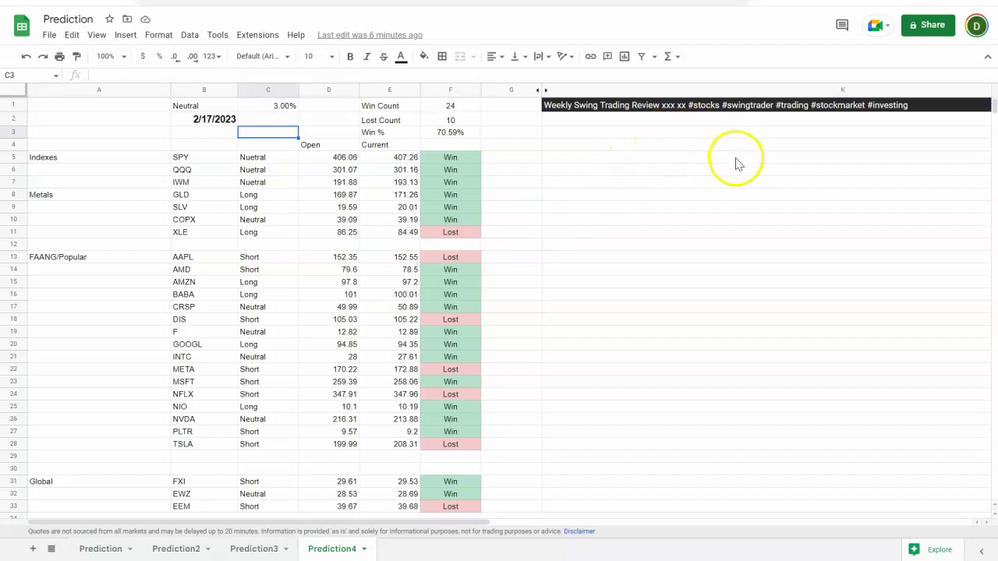
- Switch to the Prediction spreadsheet in Google Sheets and review the 2/17/2023 predictions and their win or loss results
scroll(230, 244, down, 1)
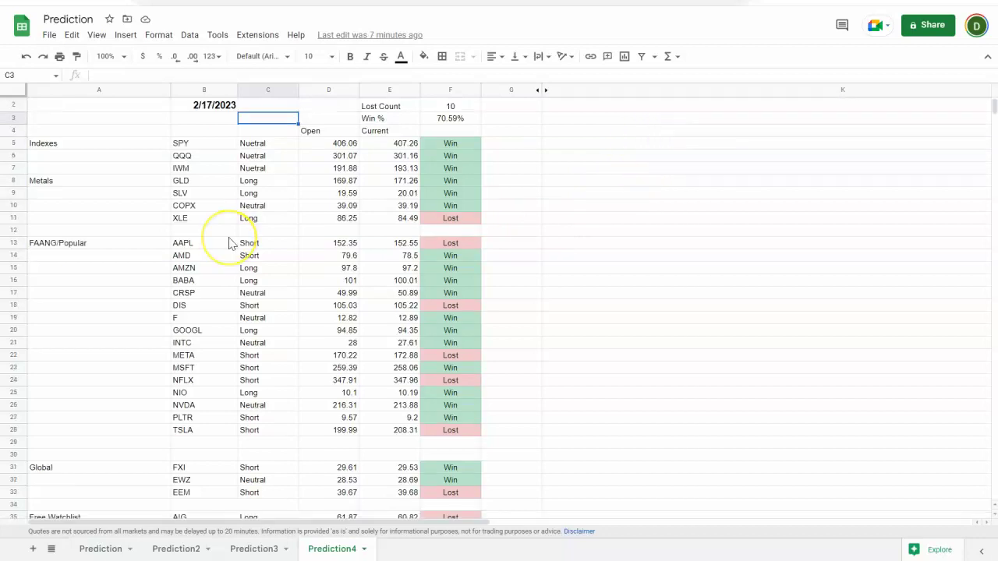